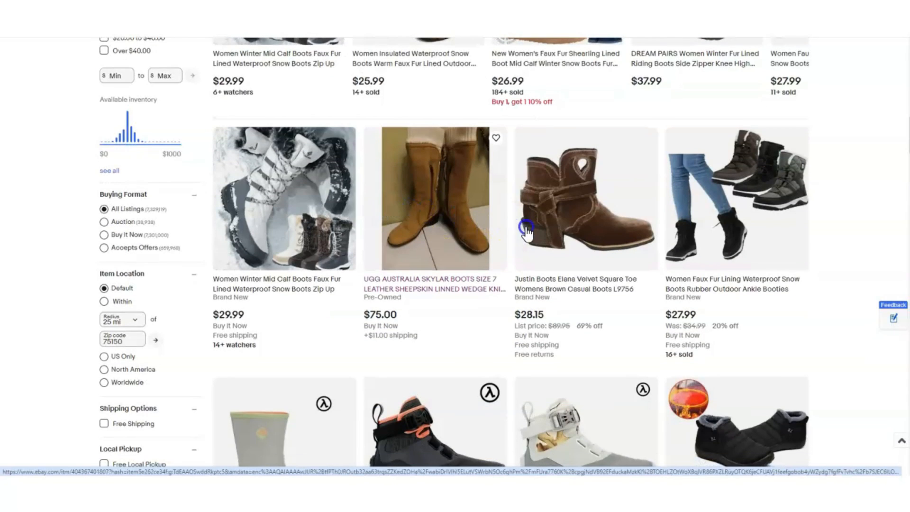
Open the Justin Boots Elana Velvet Square Toe listing and start selling the same item from it
{"action": "left_click", "coordinate": [549, 214]}
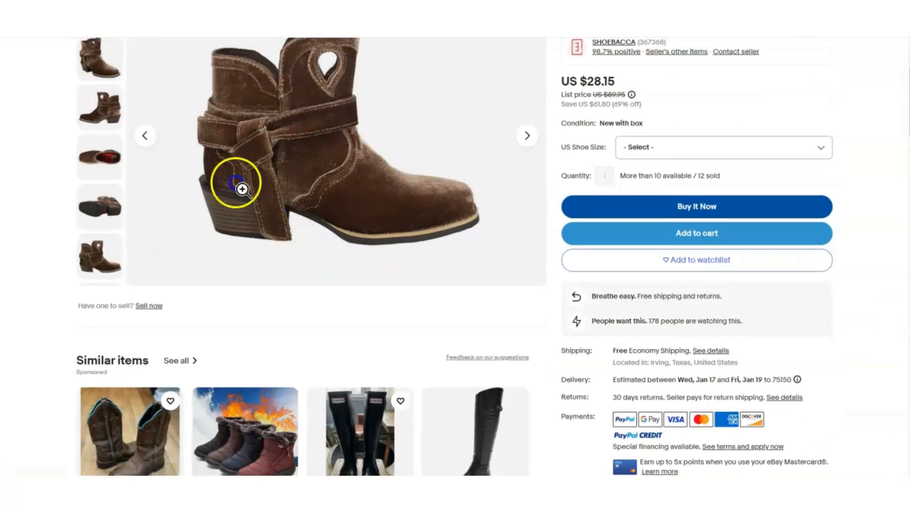
{"action": "left_click", "coordinate": [149, 305]}
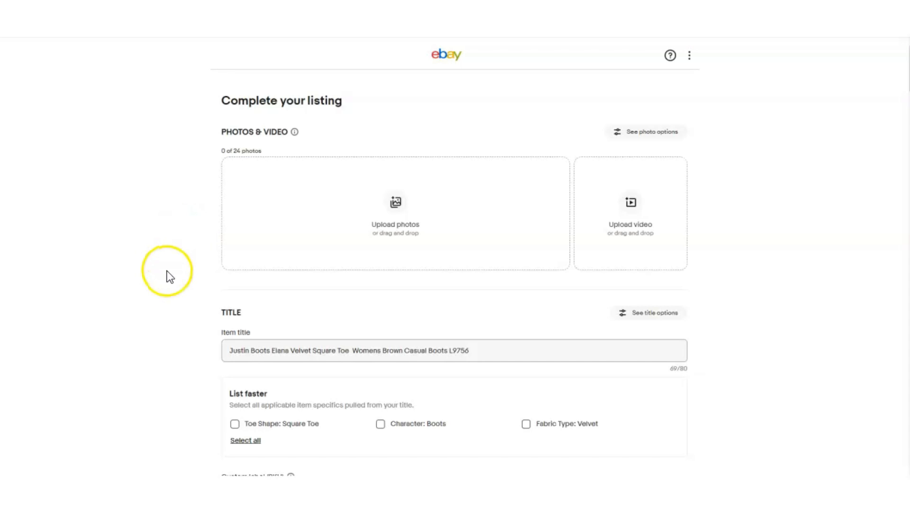
Examine the required item specifics, including the available choices for Brand and US Shoe Size
{"action": "scroll", "coordinate": [167, 272], "scroll_direction": "down", "scroll_amount": 8}
{"action": "left_click_drag", "start_coordinate": [214, 259], "coordinate": [290, 261]}
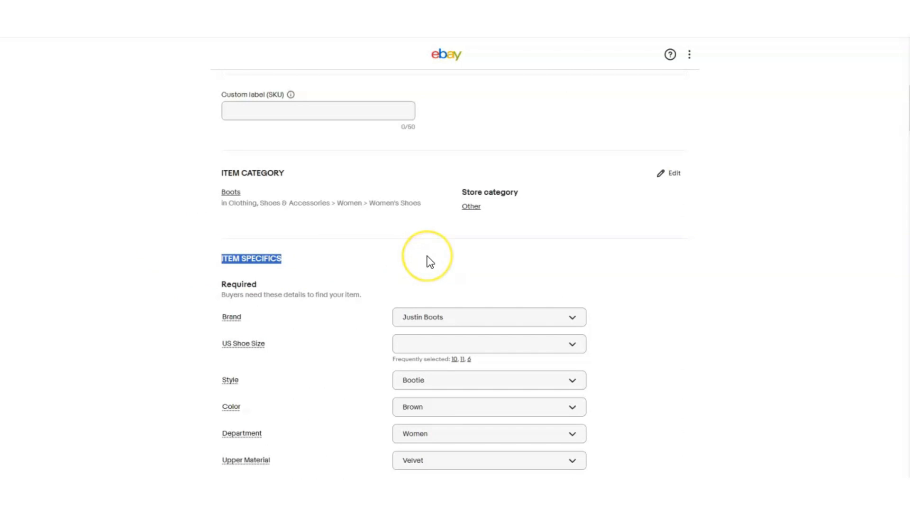
{"action": "scroll", "coordinate": [429, 260], "scroll_direction": "down", "scroll_amount": 2}
{"action": "left_click", "coordinate": [485, 232]}
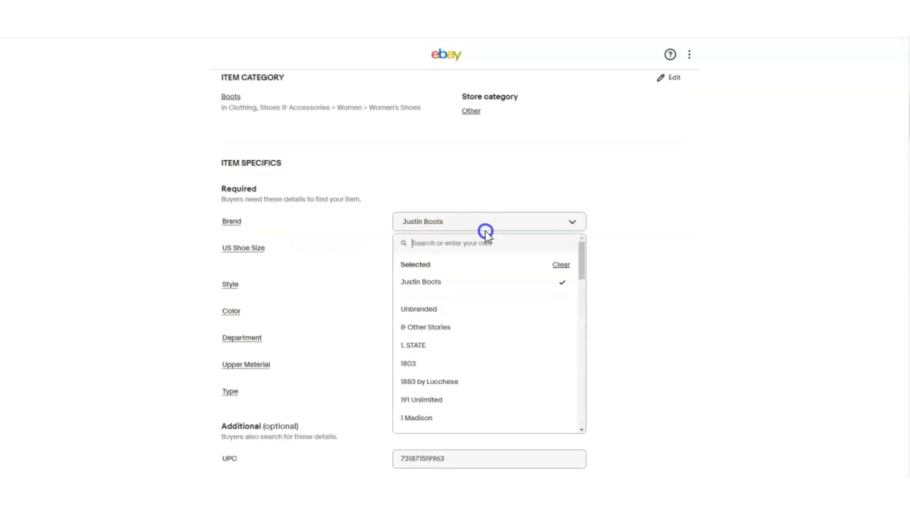
{"action": "left_click", "coordinate": [641, 265]}
{"action": "left_click", "coordinate": [578, 252]}
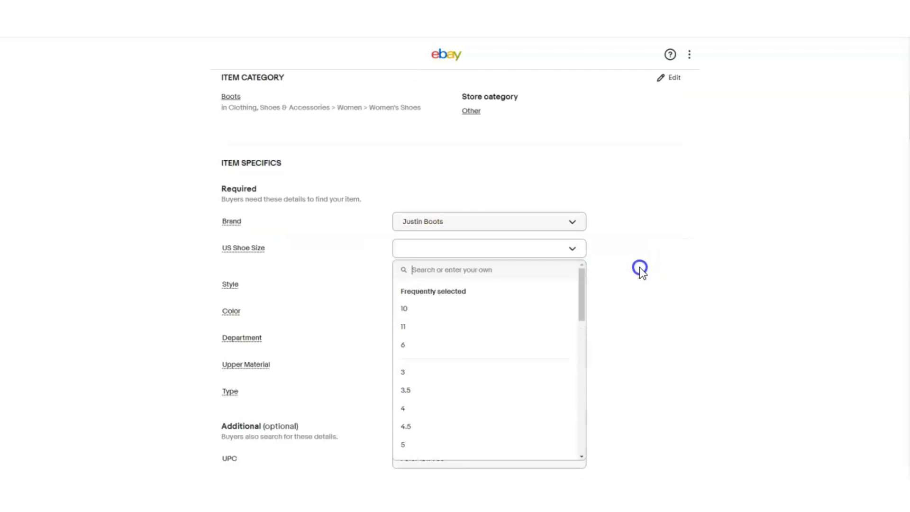
{"action": "left_click", "coordinate": [641, 269]}
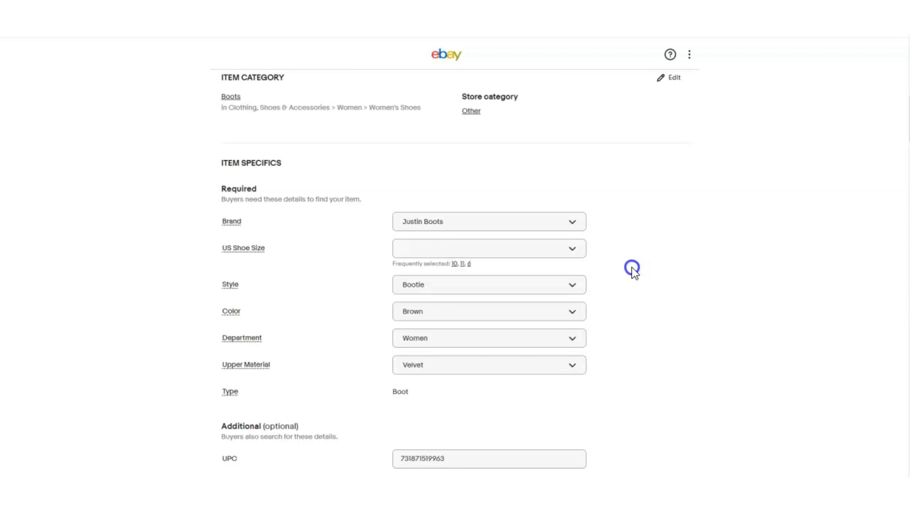
Look through the additional item specifics and the choices offered for Character
{"action": "scroll", "coordinate": [632, 268], "scroll_direction": "down", "scroll_amount": 1}
{"action": "scroll", "coordinate": [571, 287], "scroll_direction": "down", "scroll_amount": 2}
{"action": "scroll", "coordinate": [568, 285], "scroll_direction": "down", "scroll_amount": 2}
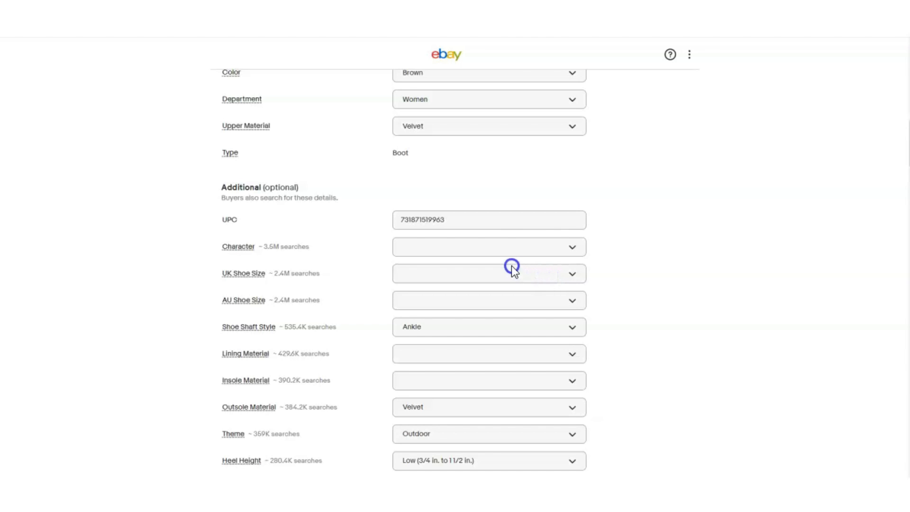
{"action": "left_click", "coordinate": [510, 244]}
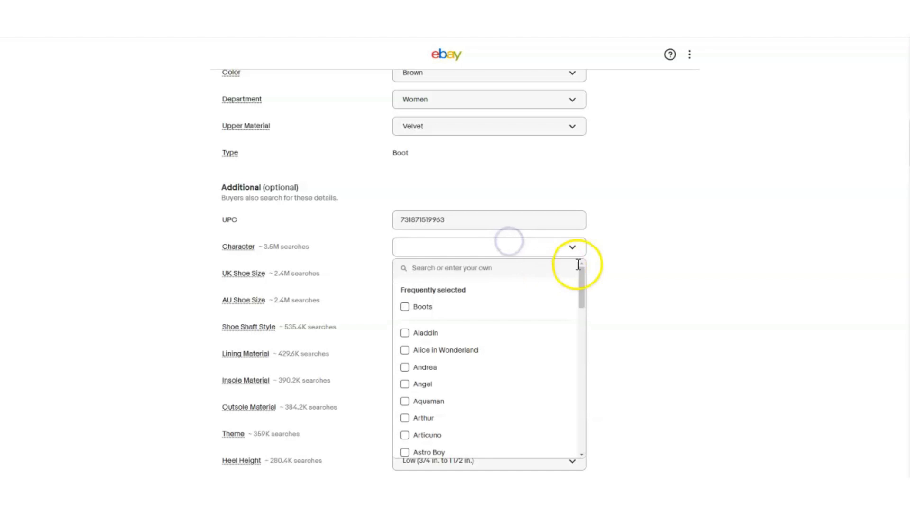
{"action": "left_click", "coordinate": [623, 263]}
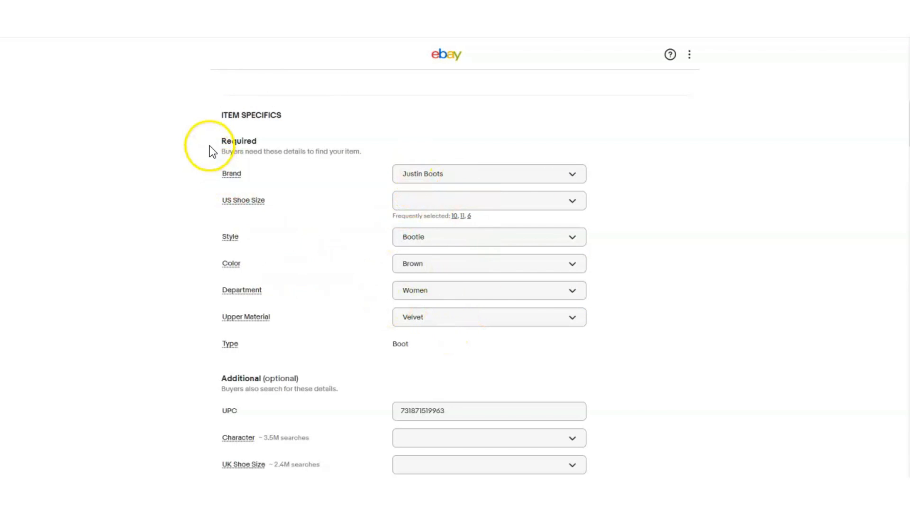
Read the buyer notes beneath the Required and Additional (optional) headings of the item specifics
{"action": "left_click_drag", "start_coordinate": [220, 151], "coordinate": [362, 166]}
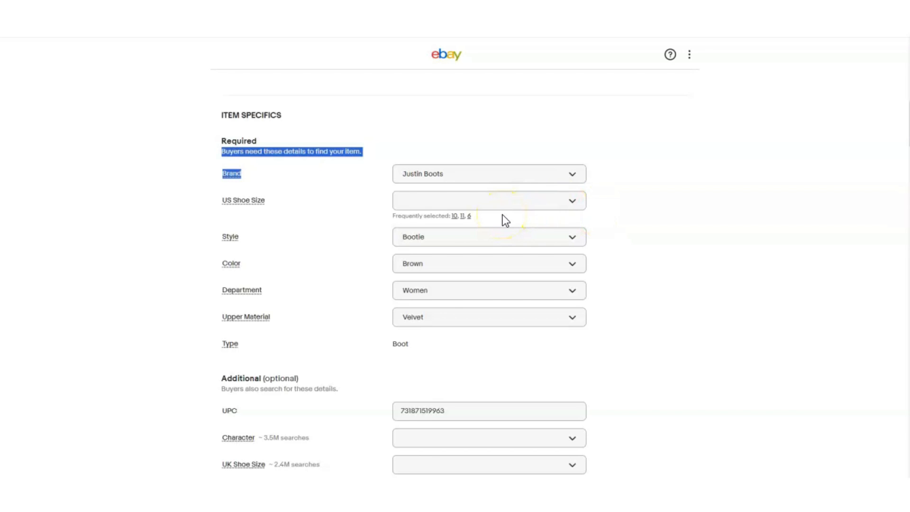
{"action": "scroll", "coordinate": [249, 342], "scroll_direction": "down", "scroll_amount": 3}
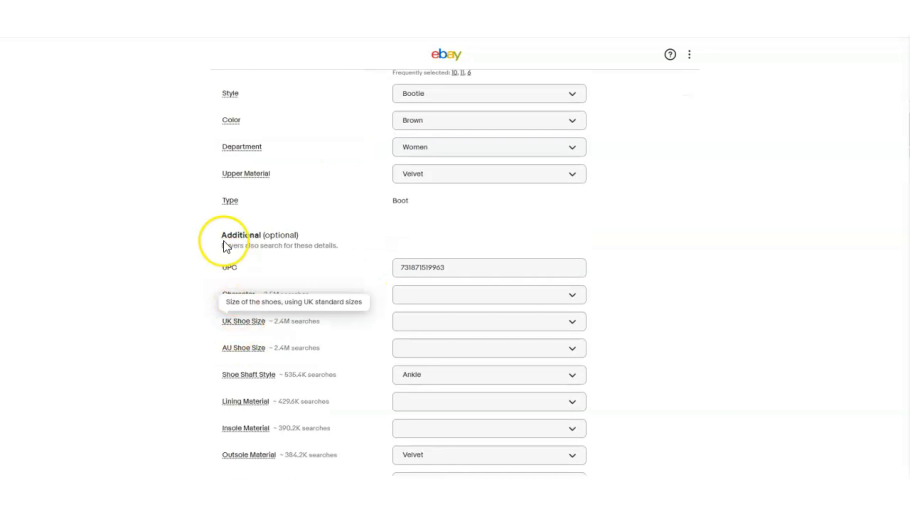
{"action": "left_click_drag", "start_coordinate": [218, 235], "coordinate": [311, 239]}
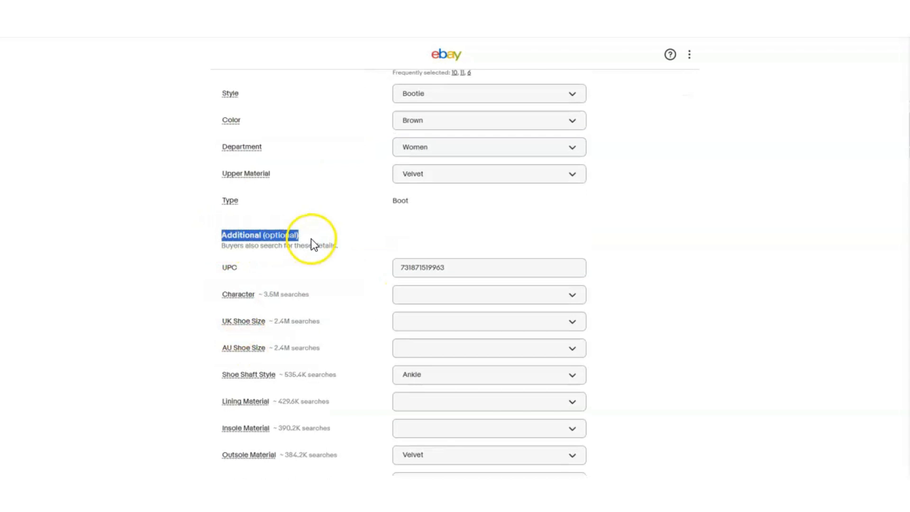
{"action": "left_click", "coordinate": [220, 247]}
{"action": "left_click_drag", "start_coordinate": [227, 247], "coordinate": [342, 250]}
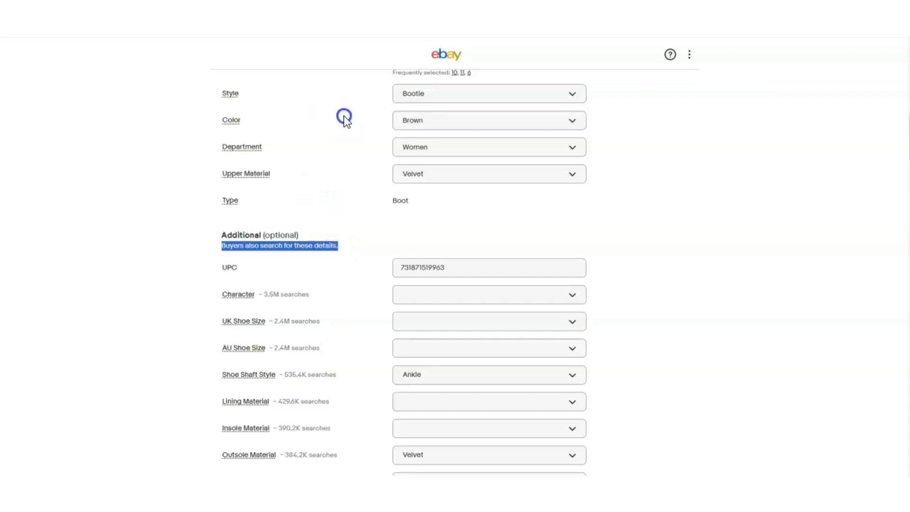
Check the explanations of the UK and AU shoe sizes and the choices offered for Shoe Shaft Style
{"action": "scroll", "coordinate": [319, 166], "scroll_direction": "down", "scroll_amount": 3}
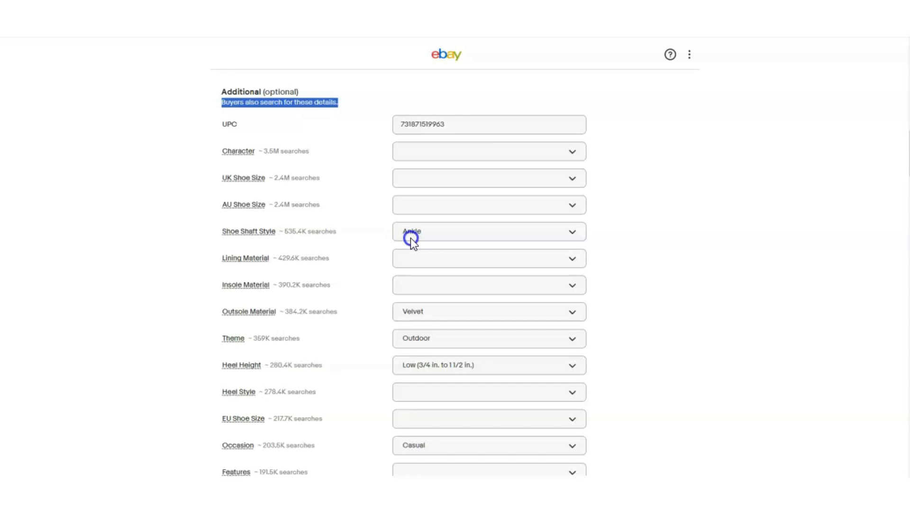
{"action": "mouse_move", "coordinate": [228, 178]}
{"action": "mouse_move", "coordinate": [241, 207]}
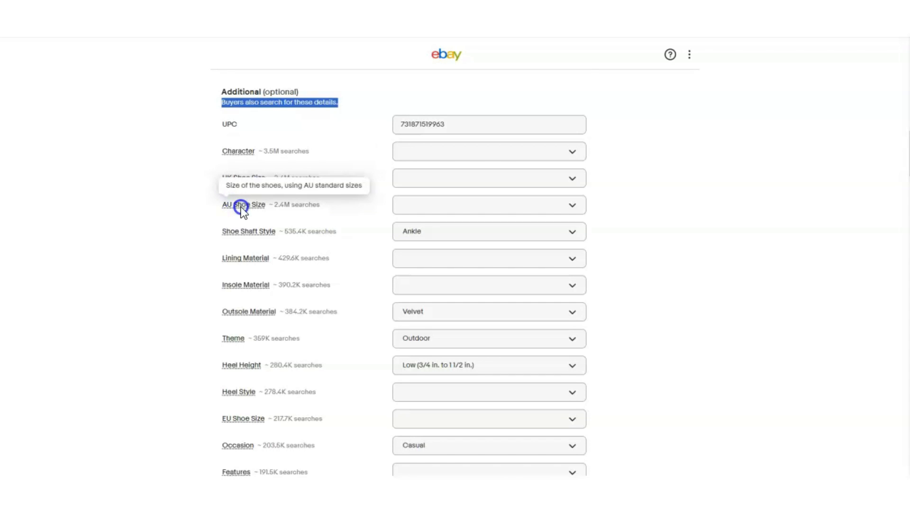
{"action": "scroll", "coordinate": [242, 208], "scroll_direction": "down", "scroll_amount": 1}
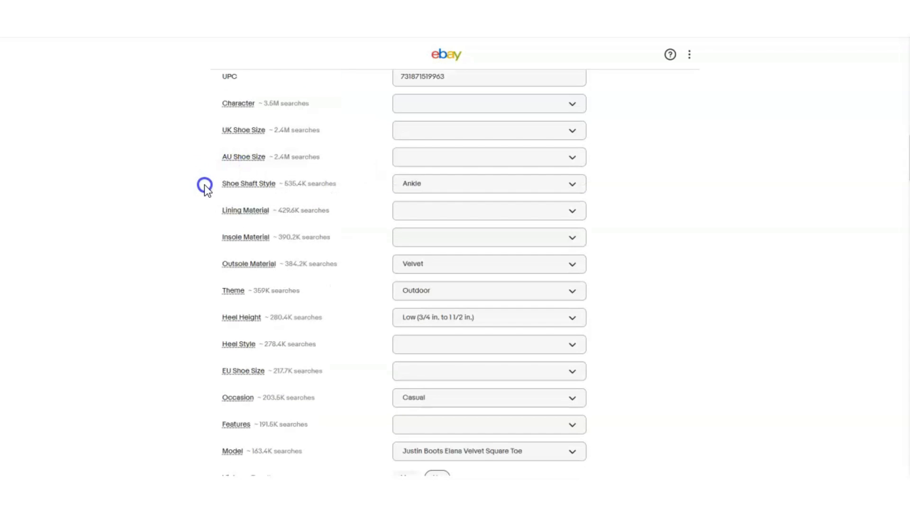
{"action": "left_click_drag", "start_coordinate": [222, 187], "coordinate": [275, 186]}
{"action": "left_click_drag", "start_coordinate": [275, 187], "coordinate": [277, 188]}
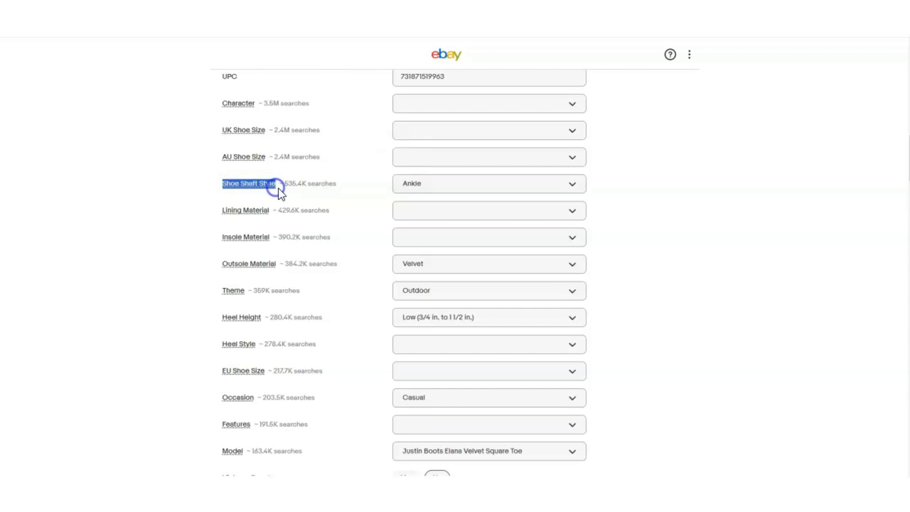
{"action": "left_click", "coordinate": [408, 189]}
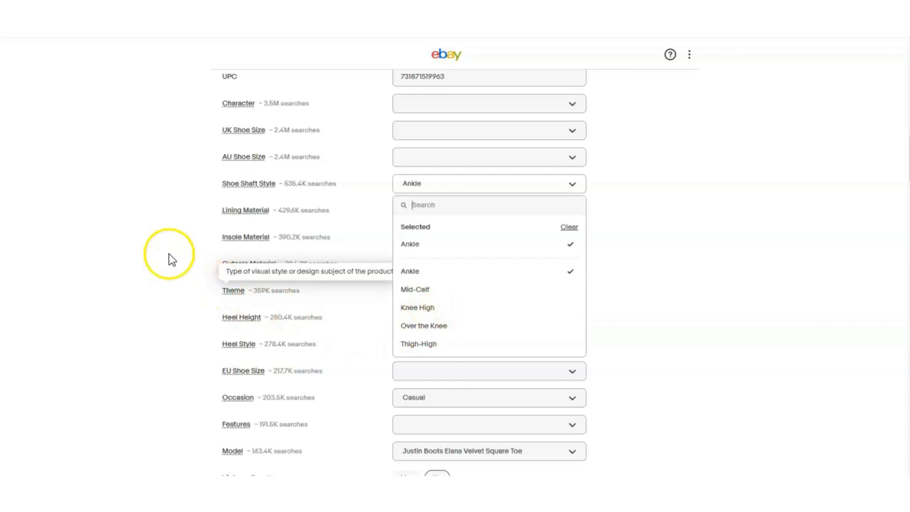
{"action": "left_click", "coordinate": [180, 237]}
Examine the Theme field among the additional item specifics
{"action": "scroll", "coordinate": [220, 216], "scroll_direction": "down", "scroll_amount": 2}
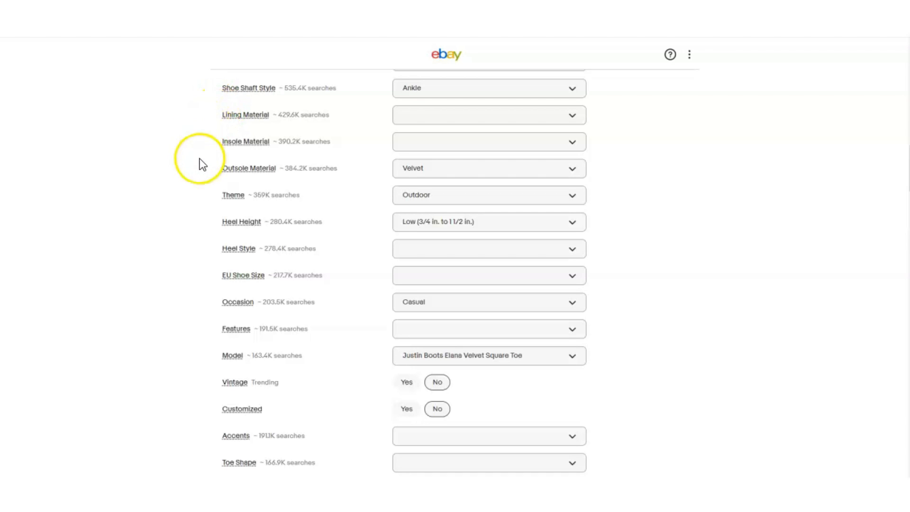
{"action": "left_click_drag", "start_coordinate": [203, 197], "coordinate": [245, 203]}
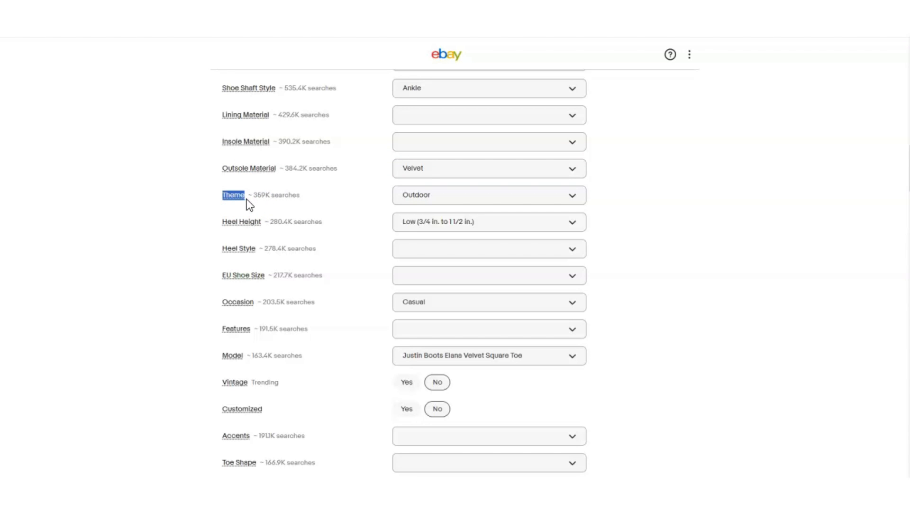
{"action": "left_click", "coordinate": [415, 203]}
Review the Occasion, Features, Accents, Toe Shape and Product Line specifics and their explanations
{"action": "scroll", "coordinate": [433, 320], "scroll_direction": "down", "scroll_amount": 2}
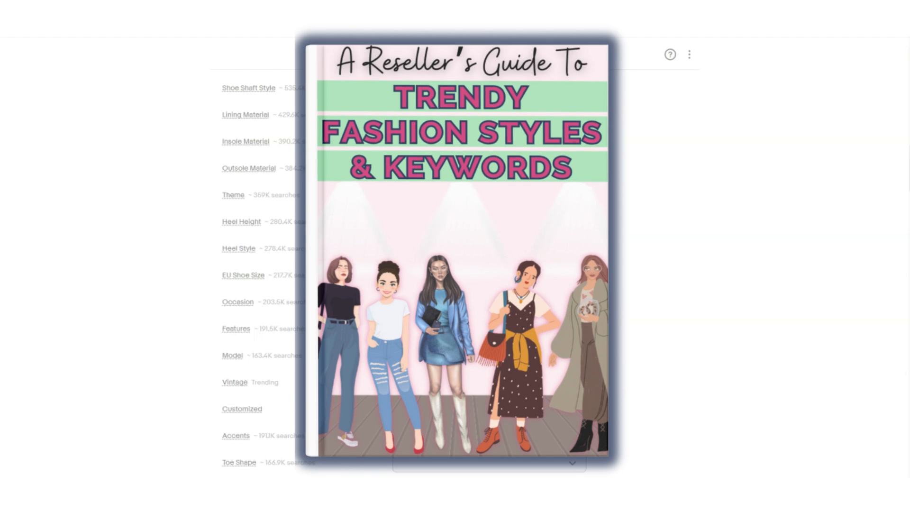
{"action": "scroll", "coordinate": [239, 259], "scroll_direction": "down", "scroll_amount": 1}
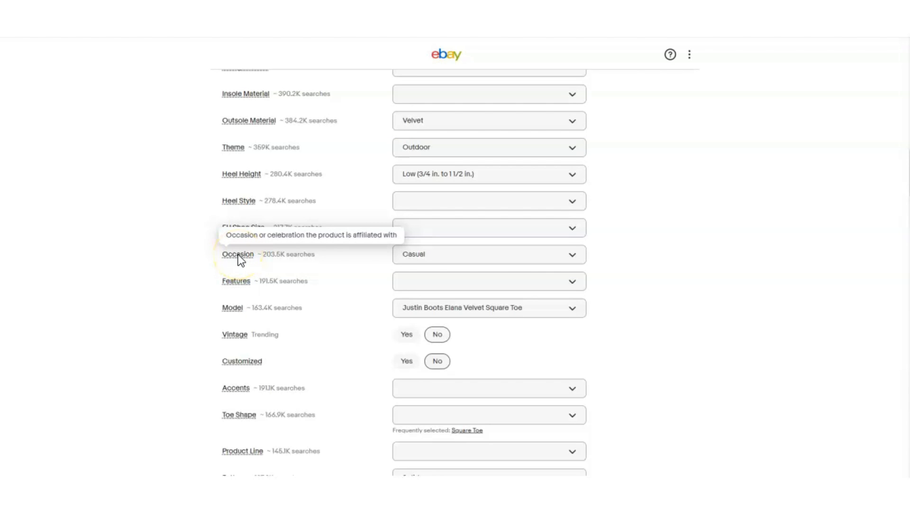
{"action": "mouse_move", "coordinate": [237, 287]}
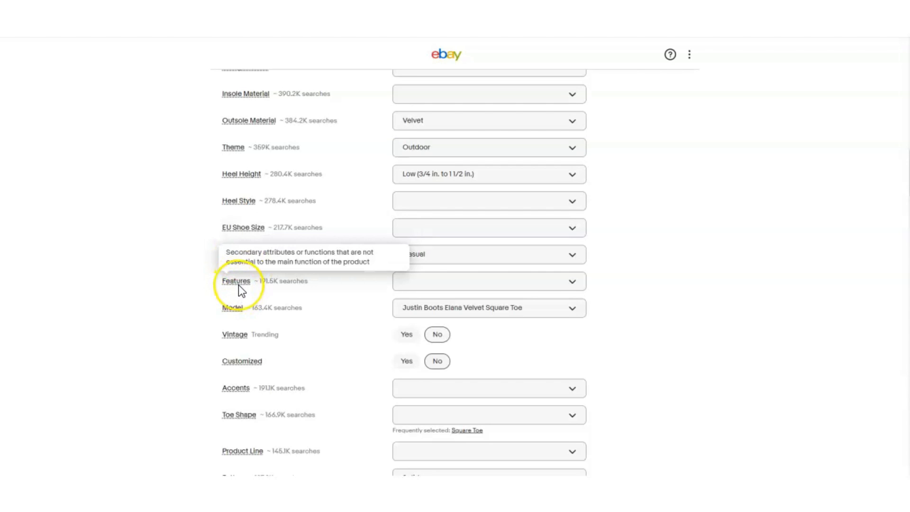
{"action": "scroll", "coordinate": [237, 285], "scroll_direction": "down", "scroll_amount": 1}
{"action": "scroll", "coordinate": [242, 240], "scroll_direction": "down", "scroll_amount": 1}
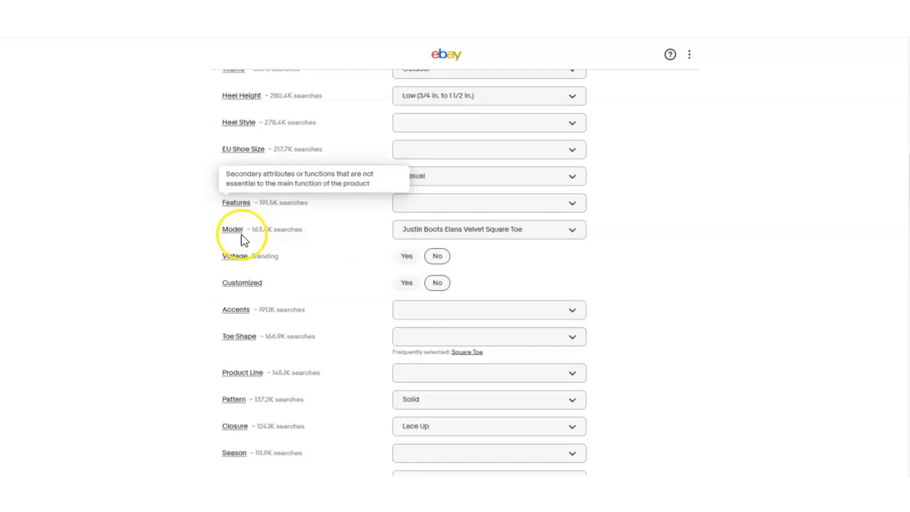
{"action": "left_click_drag", "start_coordinate": [215, 292], "coordinate": [232, 297]}
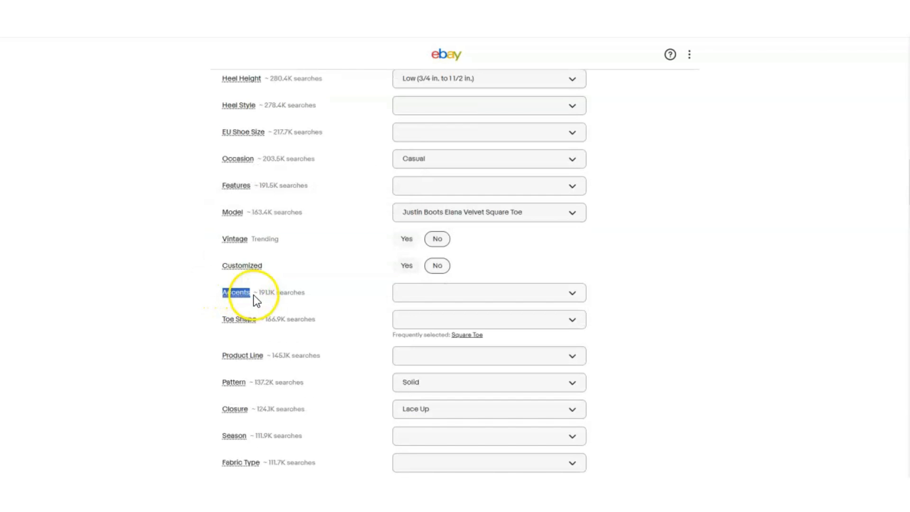
{"action": "scroll", "coordinate": [251, 295], "scroll_direction": "down", "scroll_amount": 2}
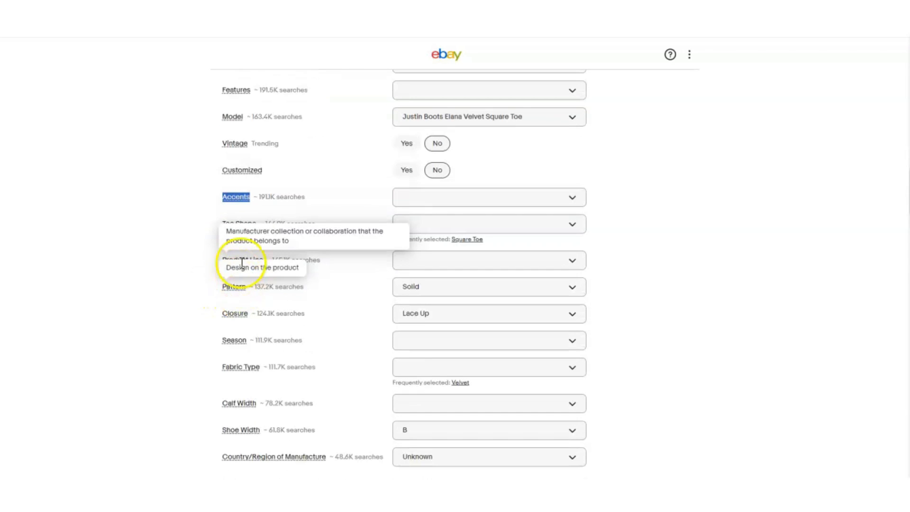
{"action": "left_click", "coordinate": [192, 247]}
{"action": "mouse_move", "coordinate": [226, 229]}
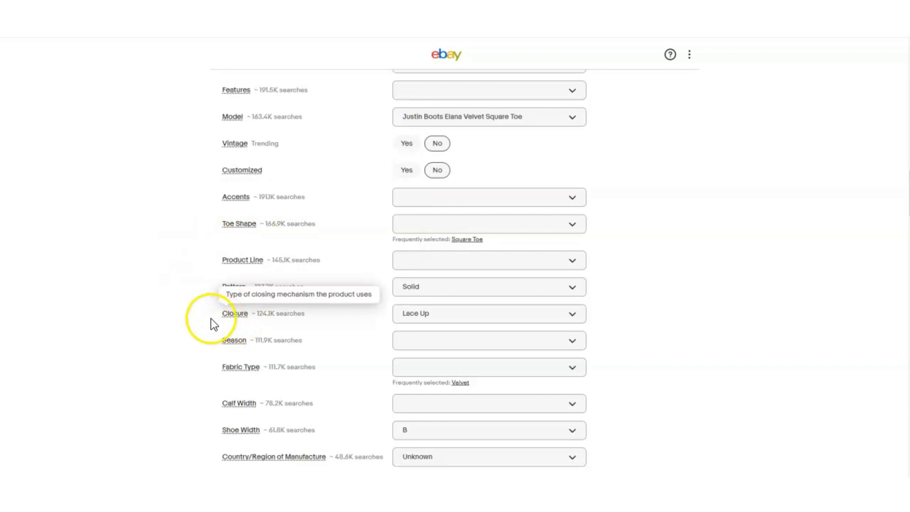
Review the remaining optional specifics, from Closure and Shoe Width through MPN, Shaft Height and Width
{"action": "scroll", "coordinate": [189, 322], "scroll_direction": "down", "scroll_amount": 2}
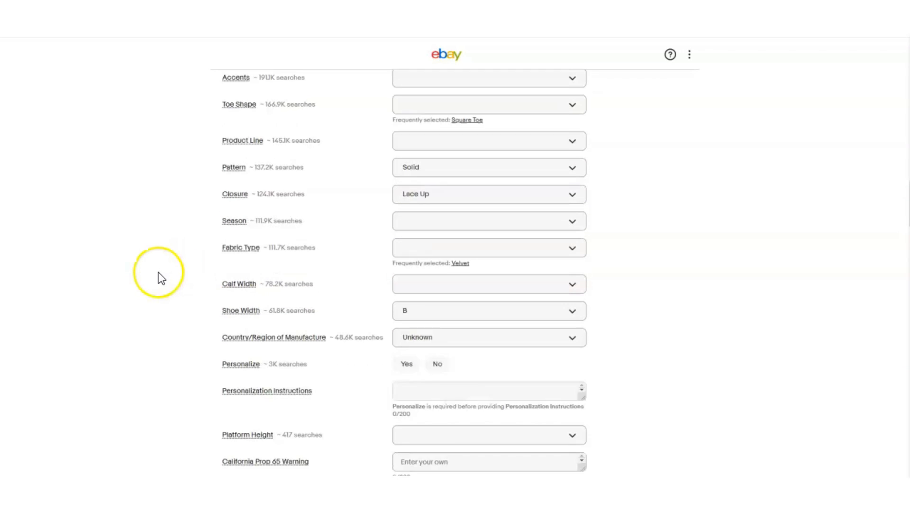
{"action": "mouse_move", "coordinate": [239, 290]}
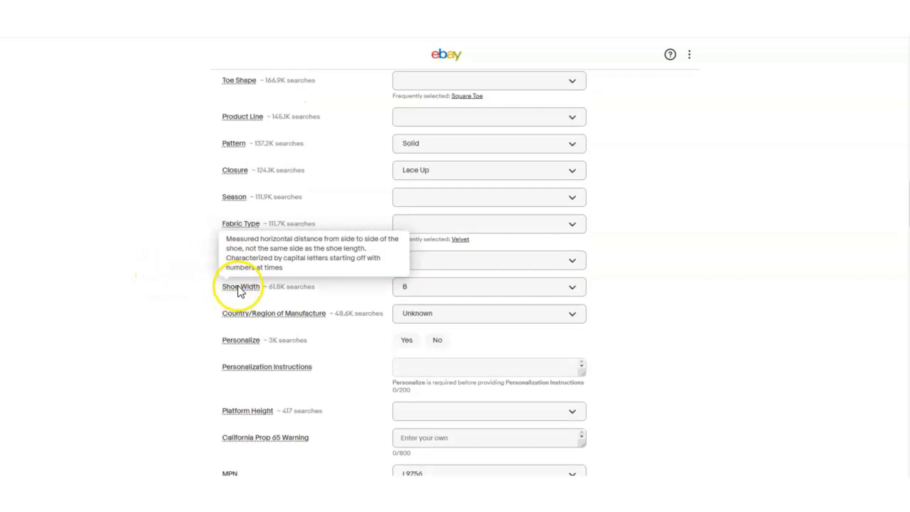
{"action": "scroll", "coordinate": [180, 298], "scroll_direction": "down", "scroll_amount": 3}
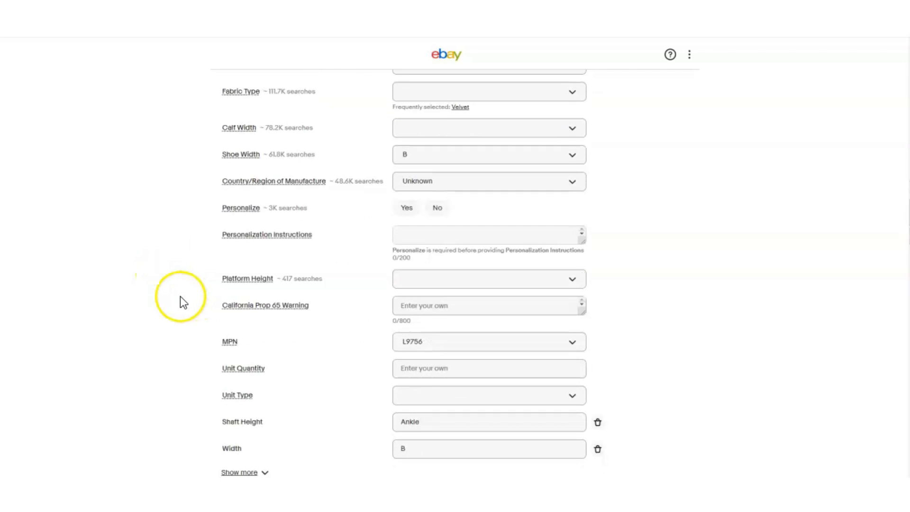
{"action": "scroll", "coordinate": [204, 280], "scroll_direction": "down", "scroll_amount": 1}
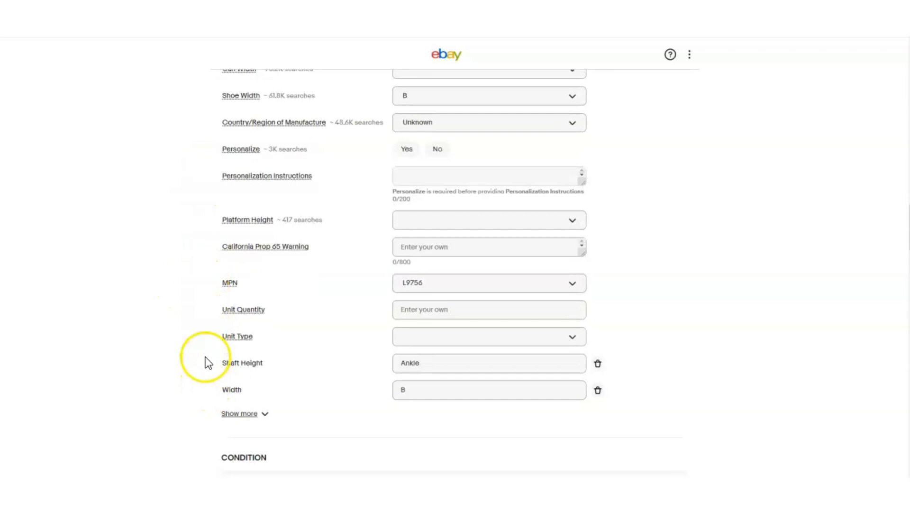
{"action": "mouse_move", "coordinate": [220, 210]}
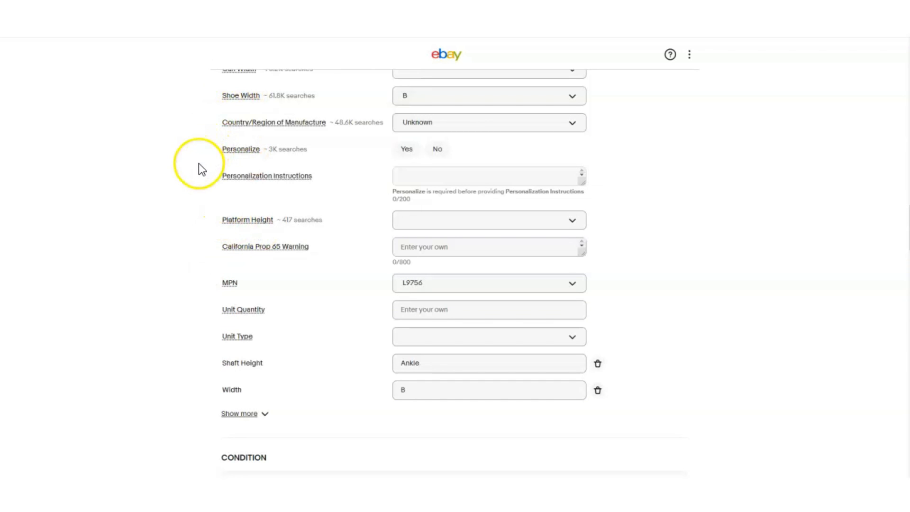
{"action": "scroll", "coordinate": [197, 166], "scroll_direction": "down", "scroll_amount": 1}
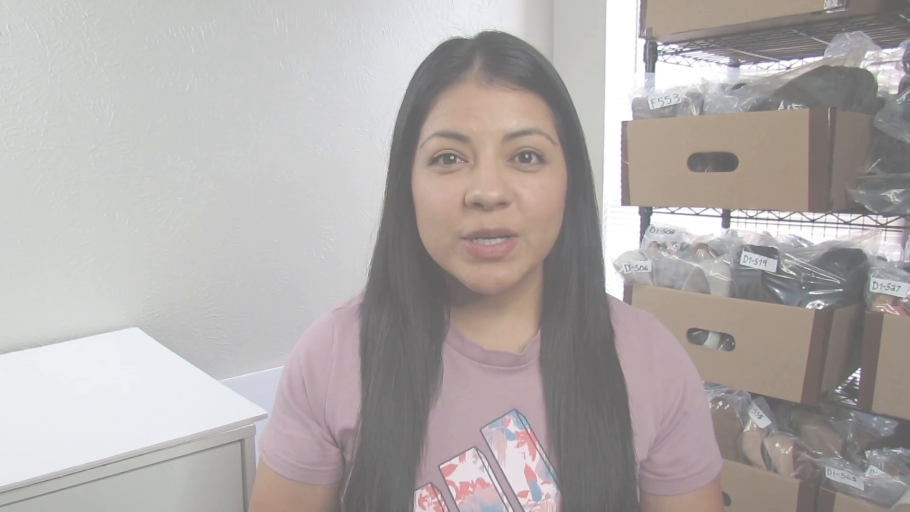
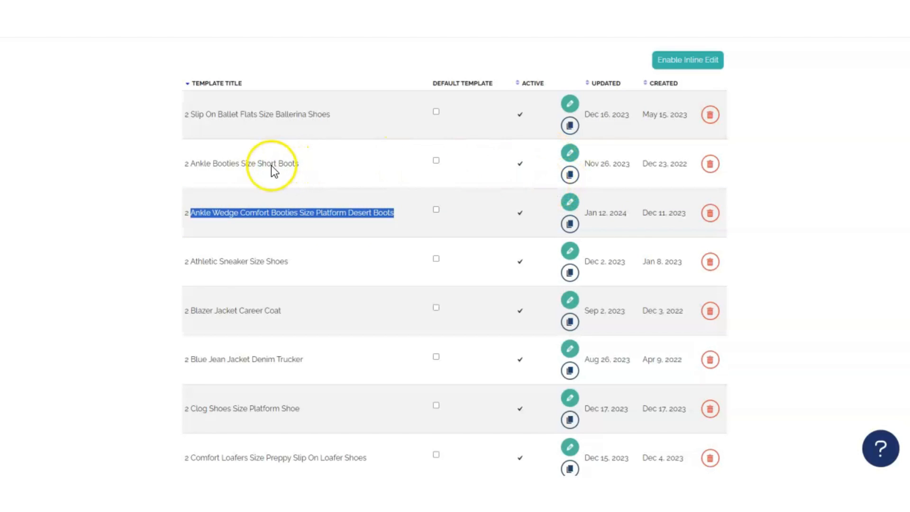
Open the listing template "2 Ankle Booties Size Short Boots" in the template editor
{"action": "left_click", "coordinate": [568, 179]}
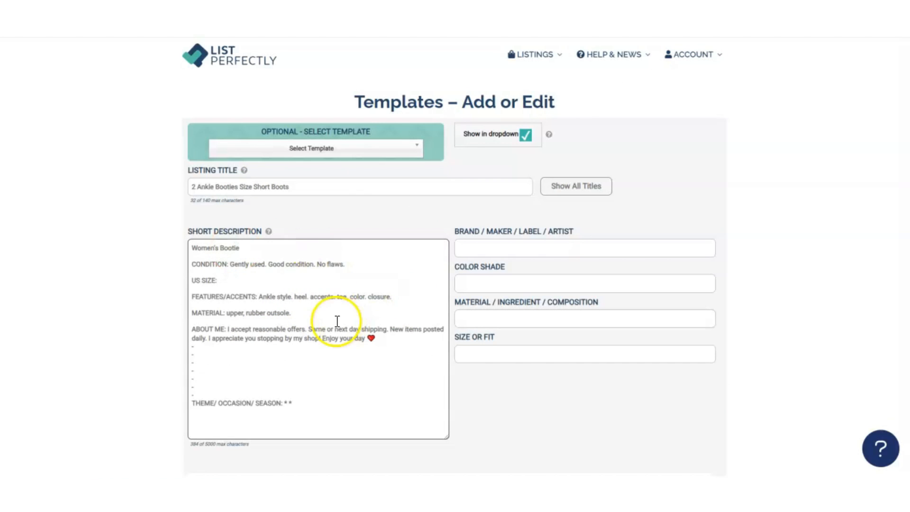
Change the template's listing title to "2 Comfort Wedge Ankle Booties Size Short Platform Boots"
{"action": "left_click", "coordinate": [197, 188]}
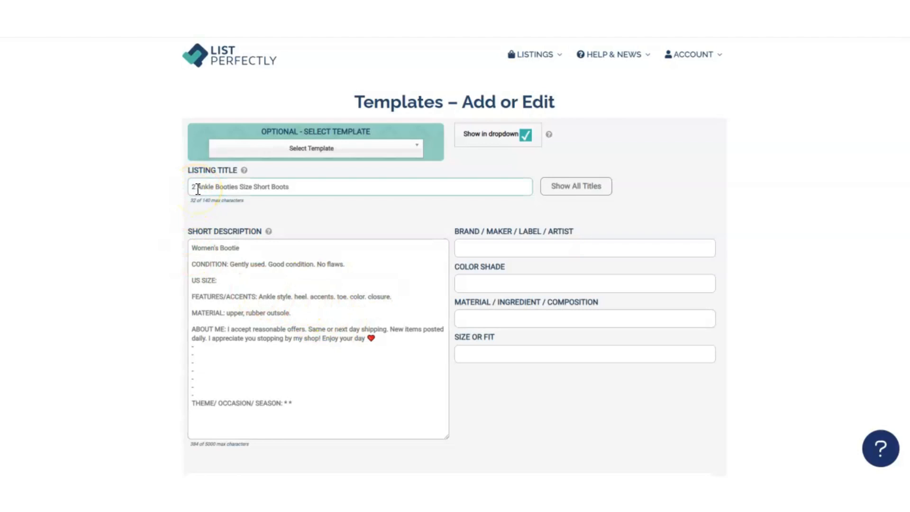
{"action": "left_click", "coordinate": [200, 188]}
{"action": "type", "text": "Comfort Wedge"}
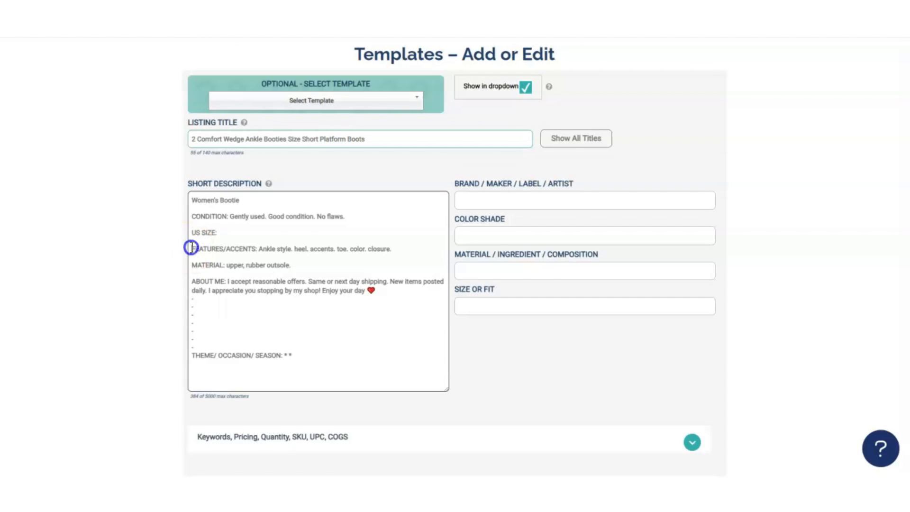
Add "Comfort, cushioned footbed." to the FEATURES/ACCENTS line and replace the theme asterisks with the keyword list starting "Business, Casual, Formal, Workwear, * Fall, Winter"
{"action": "left_click_drag", "start_coordinate": [192, 247], "coordinate": [256, 247]}
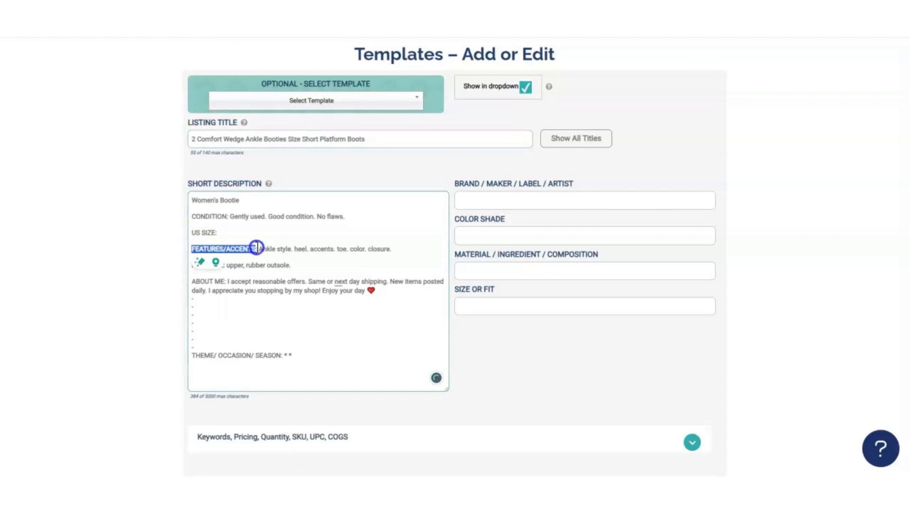
{"action": "left_click", "coordinate": [397, 249]}
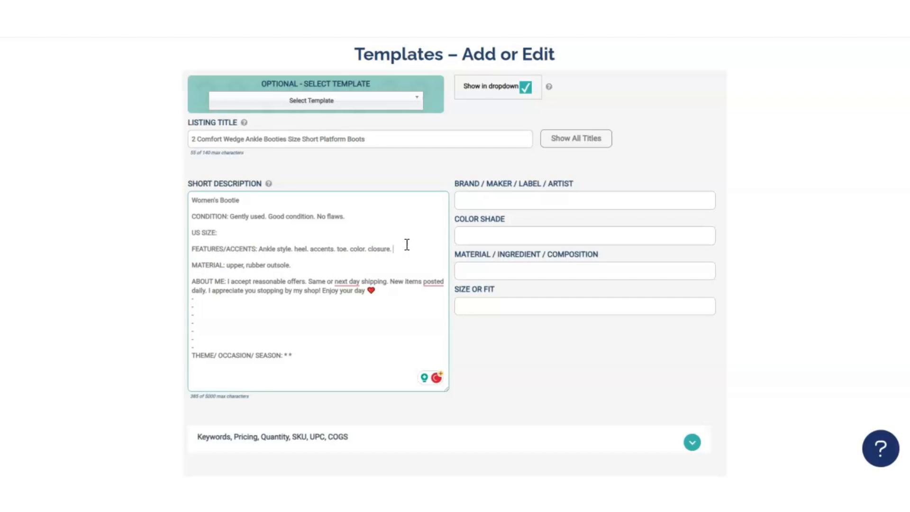
{"action": "double_click", "coordinate": [288, 220]}
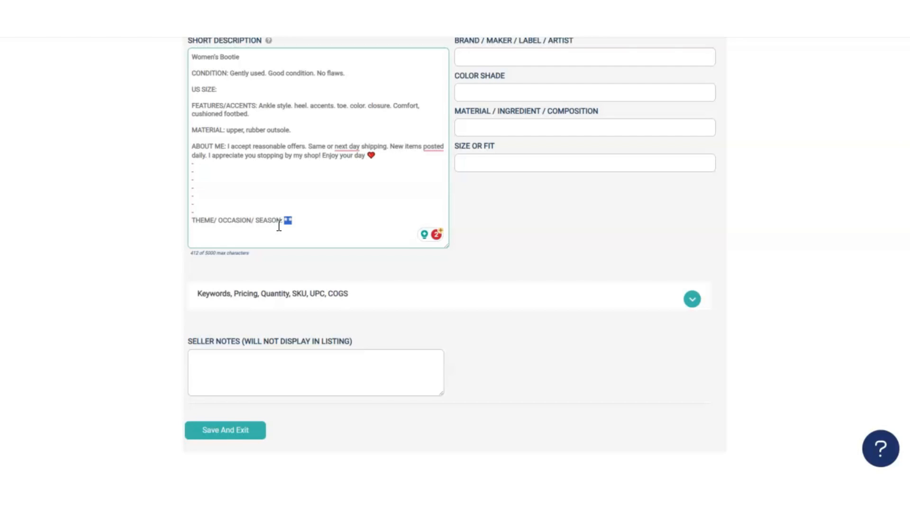
{"action": "key", "text": "ctrl+v"}
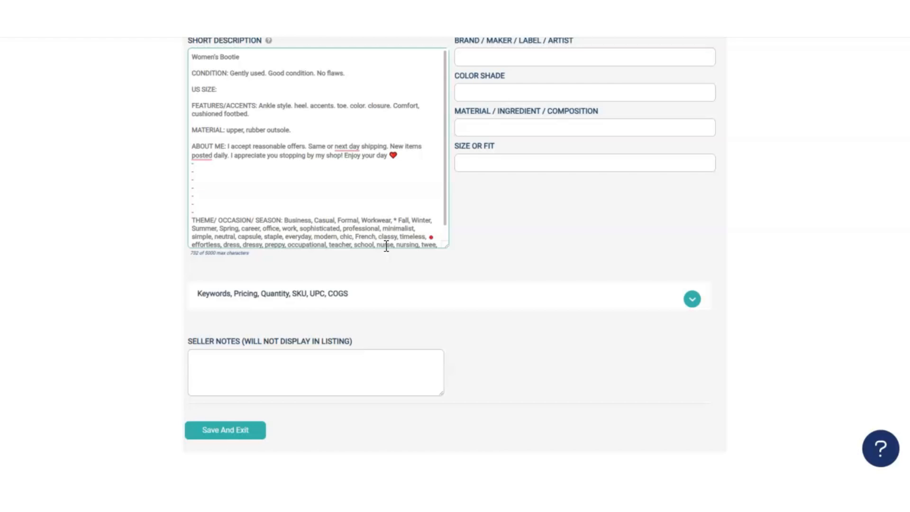
{"action": "scroll", "coordinate": [335, 288], "scroll_direction": "up", "scroll_amount": 4}
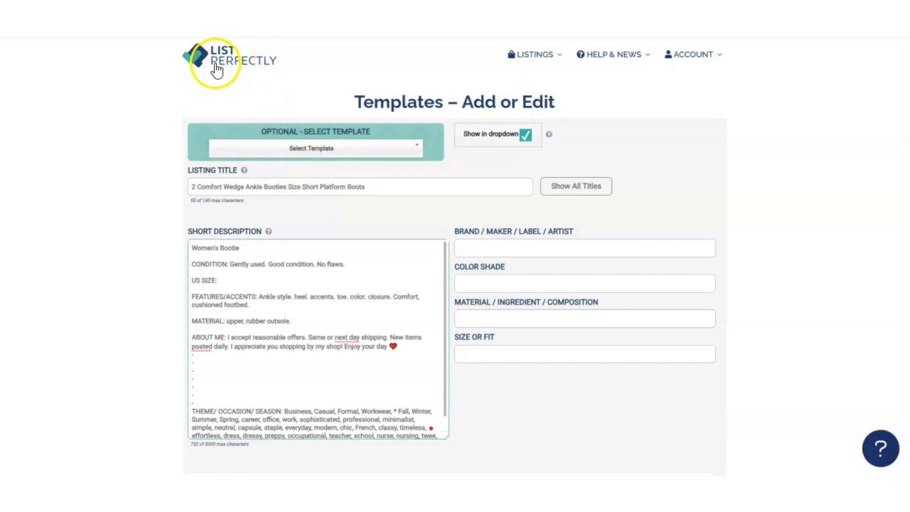
Leave the current template and open a blank form for adding a new template
{"action": "left_click", "coordinate": [224, 65]}
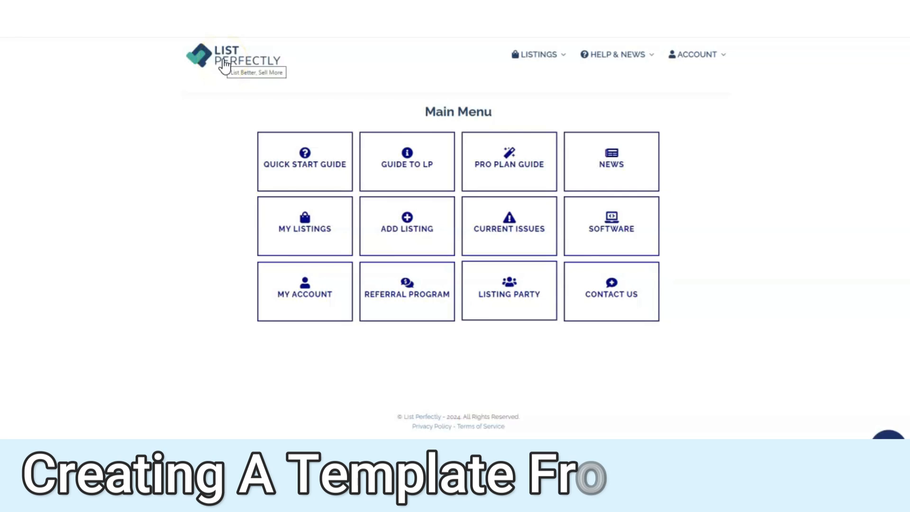
{"action": "left_click", "coordinate": [540, 56]}
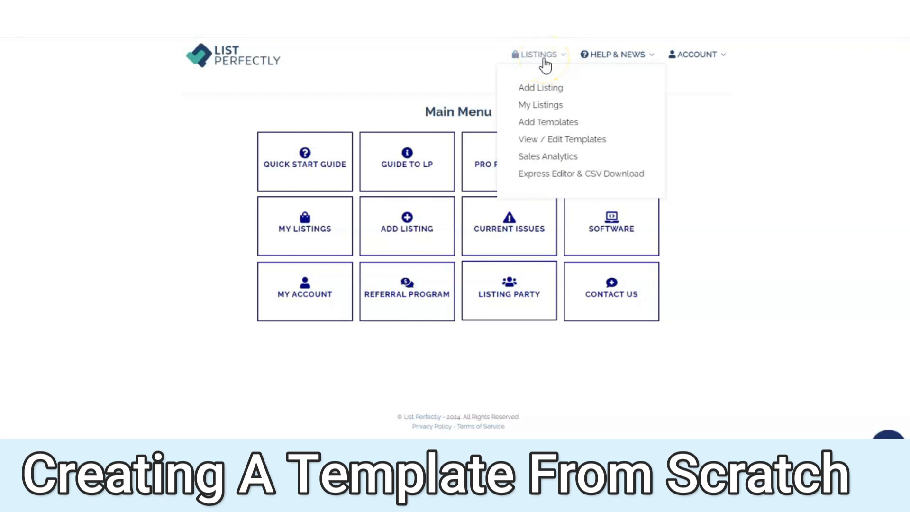
{"action": "left_click", "coordinate": [539, 124]}
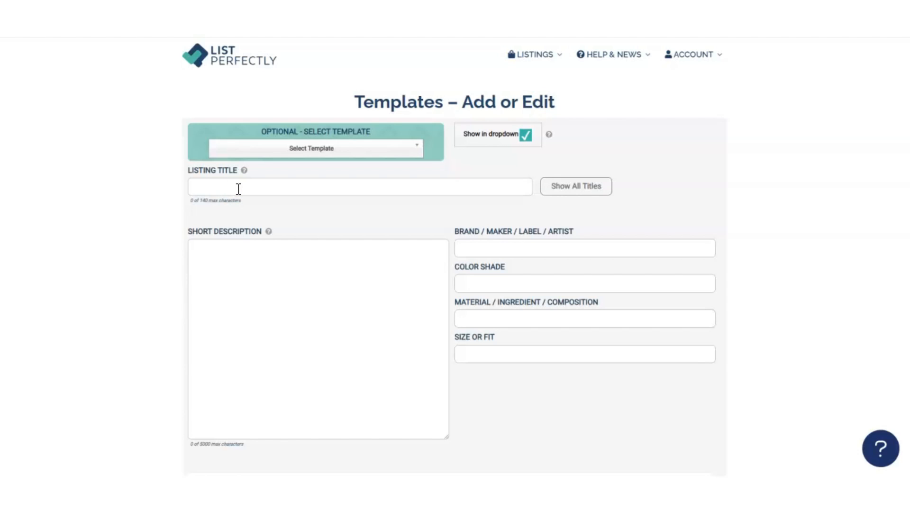
Title the new template "EXAMPLE Ankle Wedge Comfort Booties Size Platform Desert Boots"
{"action": "left_click", "coordinate": [238, 189]}
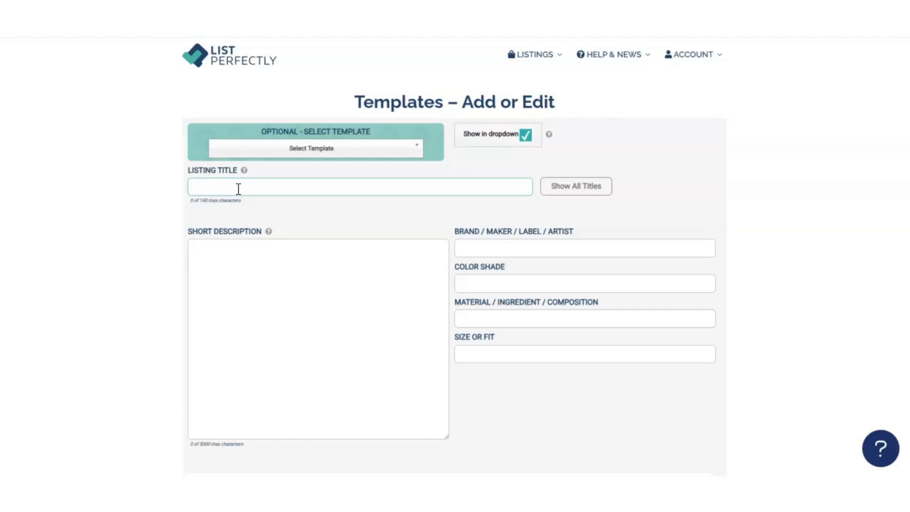
{"action": "type", "text": "Ankle Wedge Comfort Booties Size Platform Desert Boots"}
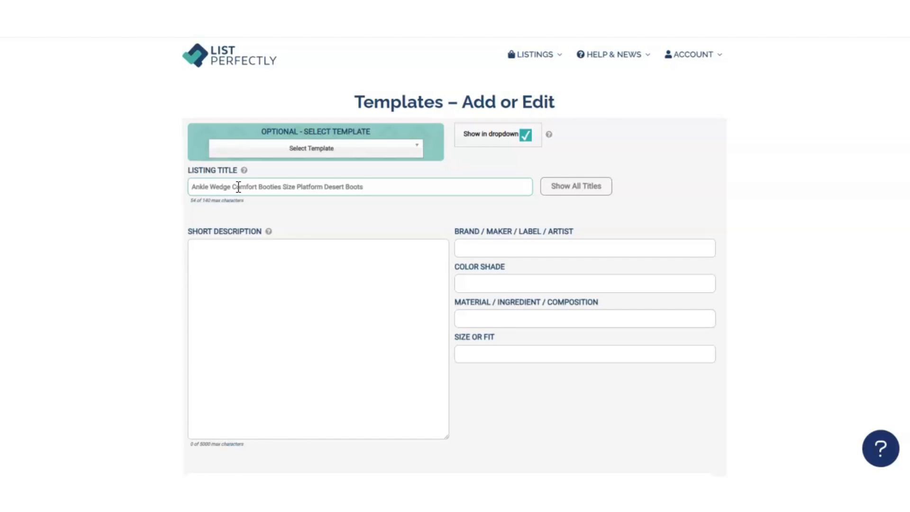
{"action": "left_click", "coordinate": [190, 187]}
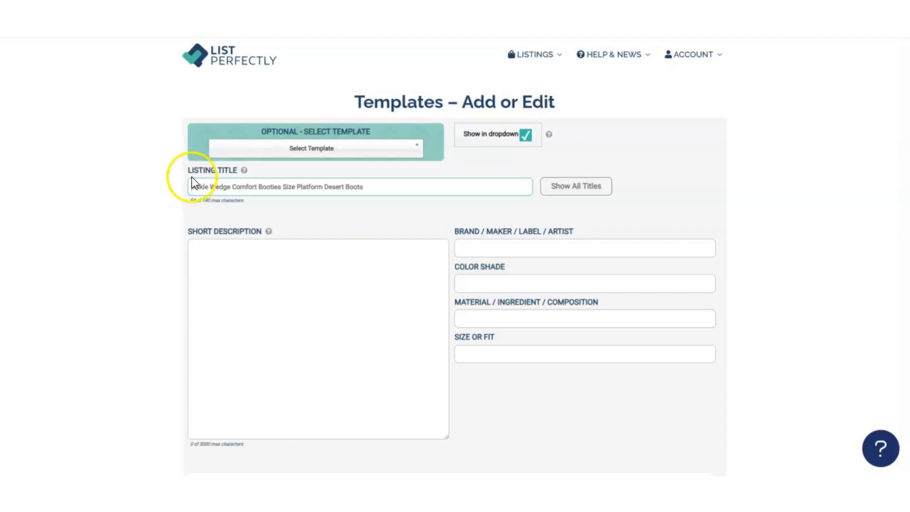
{"action": "type", "text": "AAMPLE"}
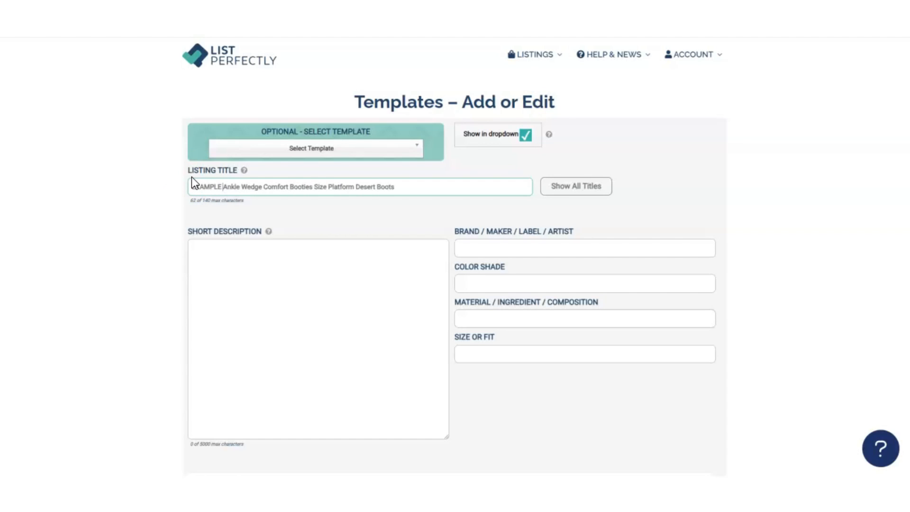
Fill the short description with the "Women's Chukka Platform Boots" text covering condition, US size, features/accents, material, About Me and theme/occasion/season keywords
{"action": "scroll", "coordinate": [345, 314], "scroll_direction": "down", "scroll_amount": 1}
{"action": "left_click", "coordinate": [344, 313]}
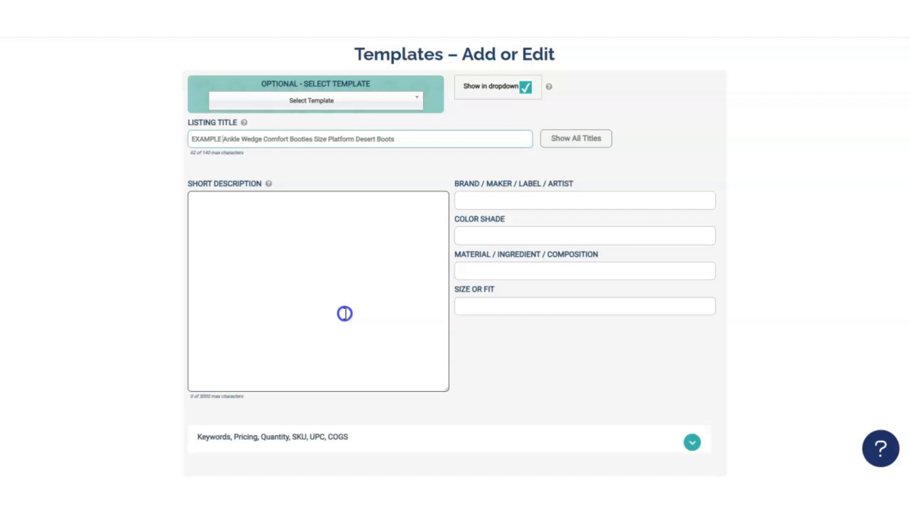
{"action": "type", "text": "Women's Chukka Platform Boots  CONDITION: Gently used. Good condition. No flaws.  US SIZE: (SEE PICTURES FOR MEASUREMENTS)  FEATURES/ACCENTS: Ankle style. wedge heel. accents. toe. color. closure.  MATERIAL: upper, rubber outsole.  ABOUT ME: I accept reasonable offers. Same or next day shipping. New items posted daily. I appreciate you stopping by my shop! Enjoy your day ❤ - - - - - - - THEME/ OCCASION/ SEASON: Business, Casual, Formal, Workwear, * Fall, Winter, Summer, Spring, career, office, work, minimalist, simple, neutral, capsule, staple, everyday, modern, chic, French, classy, timeless, effortless, dressy, preppy, occupational, teacher, toms, dr. scholl's, clarks,"}
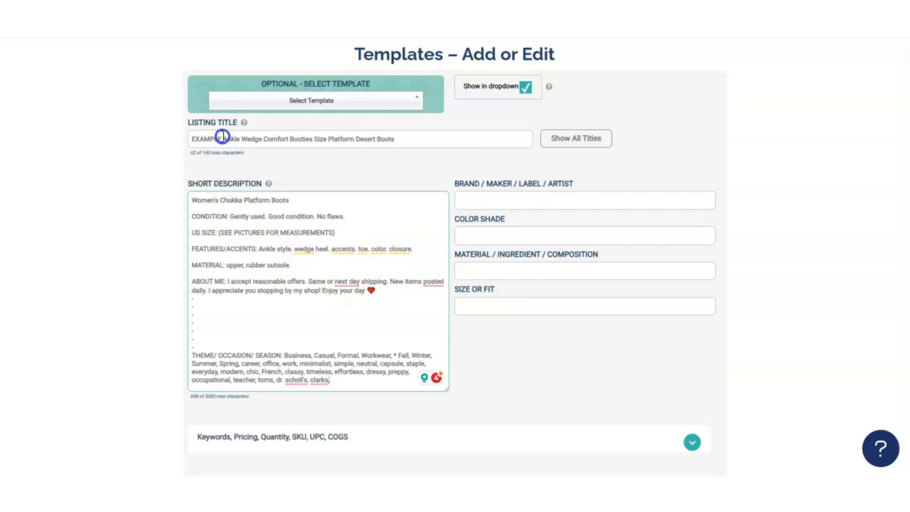
Review the title keywords and the description's item type, CONDITION and US SIZE lines, including the note to see pictures for measurements
{"action": "left_click_drag", "start_coordinate": [223, 141], "coordinate": [313, 142]}
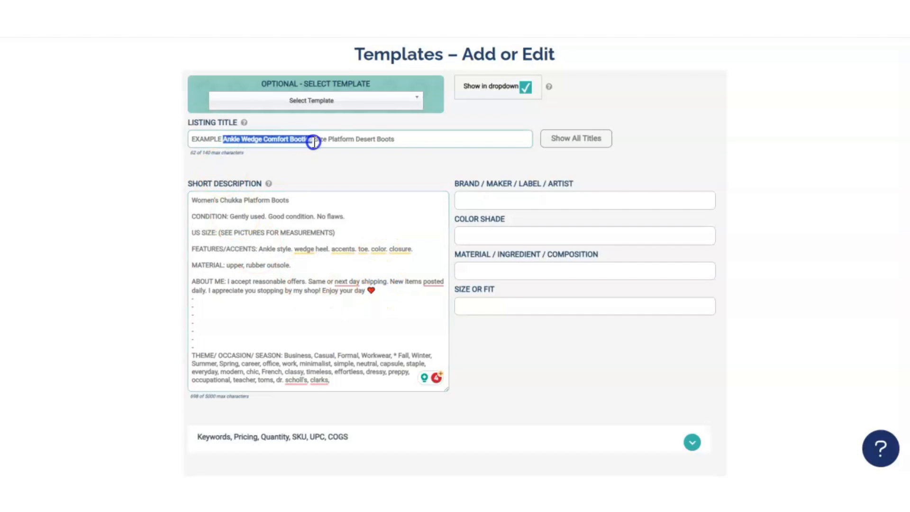
{"action": "left_click_drag", "start_coordinate": [294, 201], "coordinate": [186, 201]}
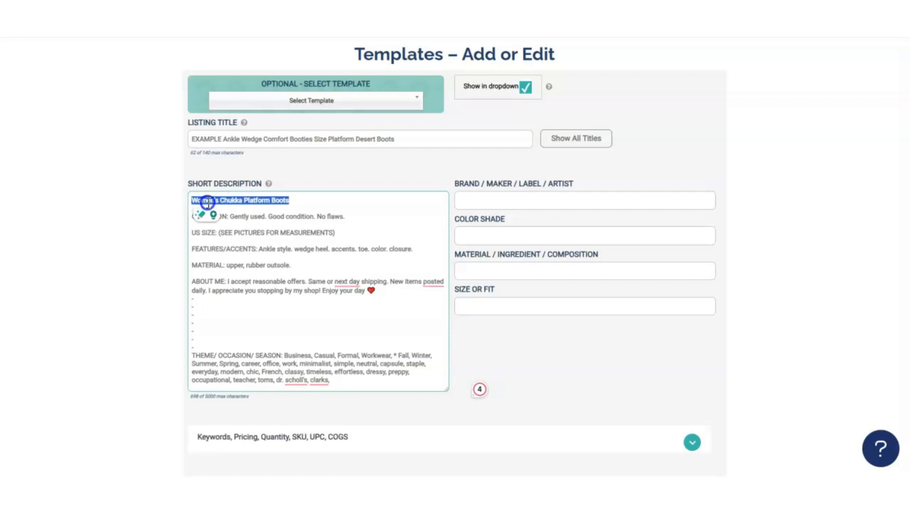
{"action": "left_click", "coordinate": [313, 198]}
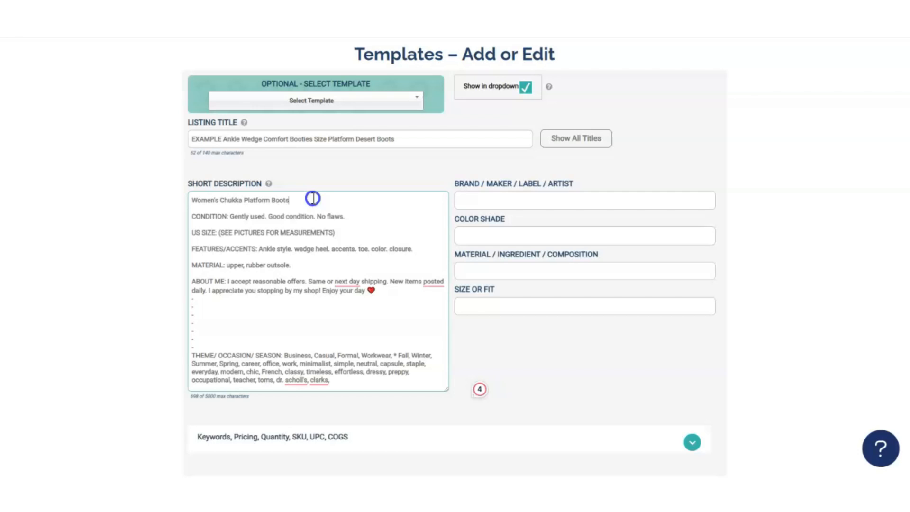
{"action": "left_click_drag", "start_coordinate": [301, 199], "coordinate": [191, 197]}
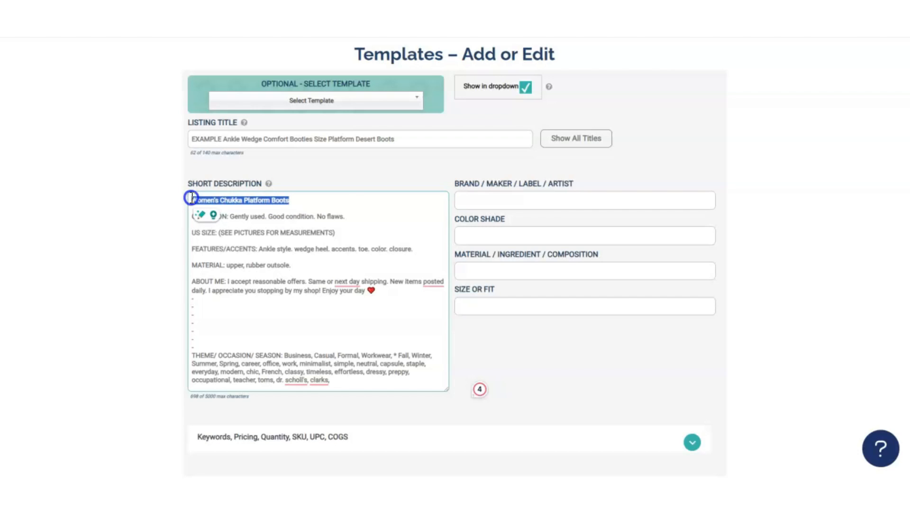
{"action": "left_click_drag", "start_coordinate": [342, 216], "coordinate": [191, 216]}
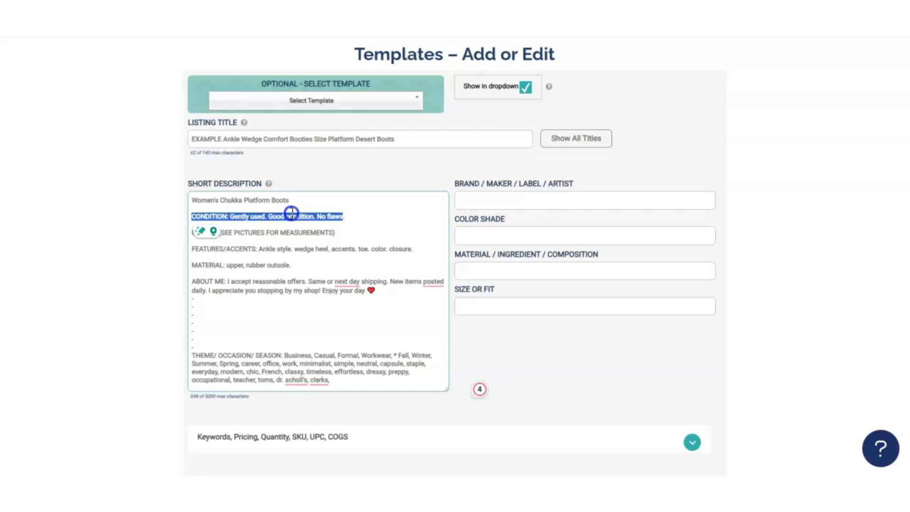
{"action": "left_click_drag", "start_coordinate": [345, 216], "coordinate": [233, 223]}
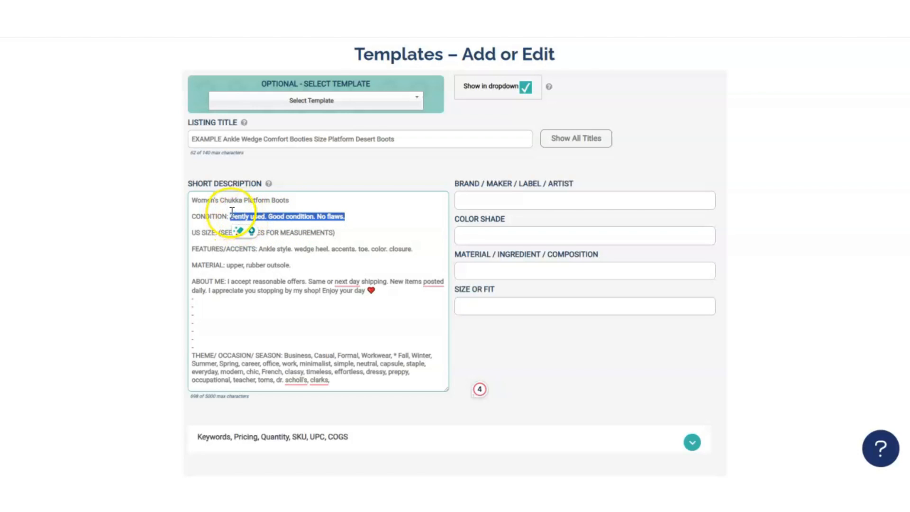
{"action": "left_click", "coordinate": [193, 231]}
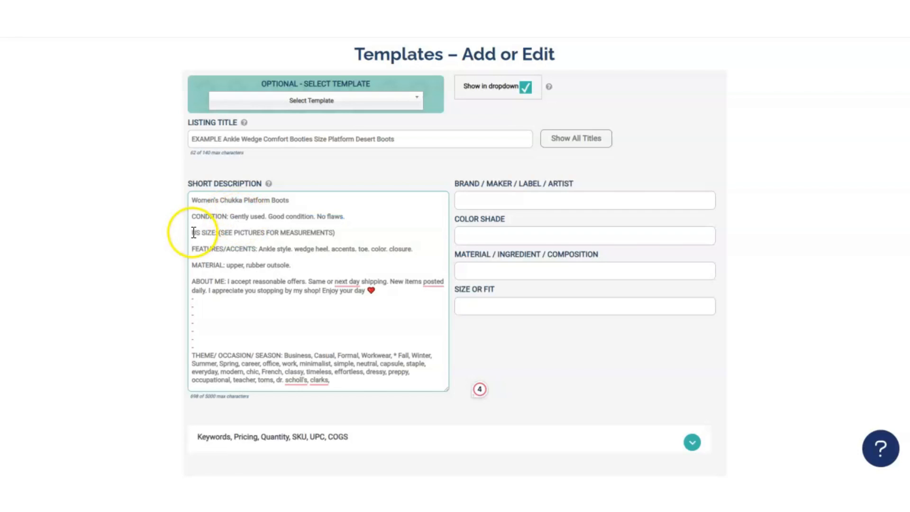
{"action": "left_click_drag", "start_coordinate": [194, 231], "coordinate": [217, 232]}
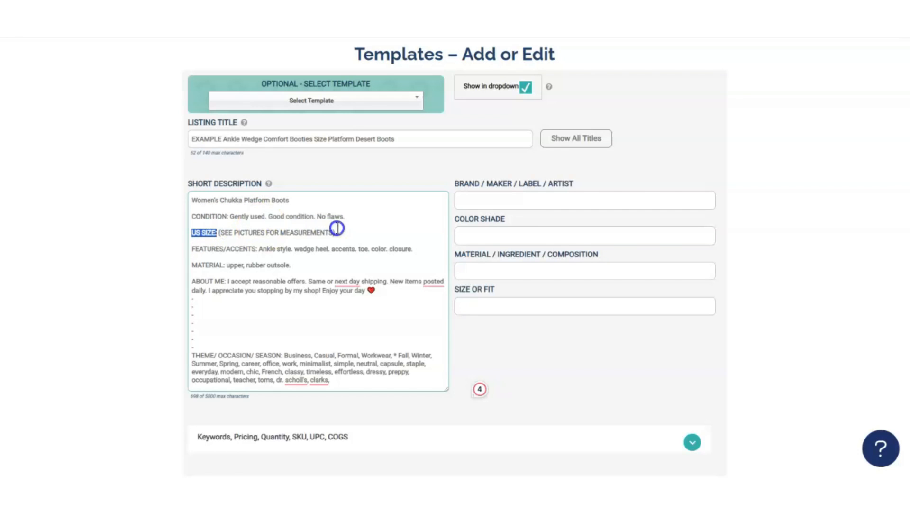
{"action": "left_click_drag", "start_coordinate": [337, 231], "coordinate": [216, 235]}
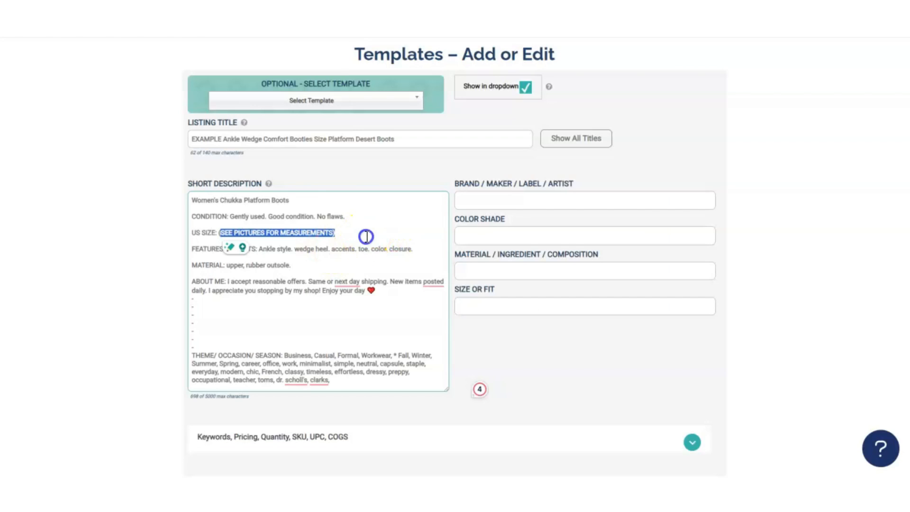
Review the FEATURES/ACCENTS, MATERIAL, ABOUT ME and THEME/OCCASION/SEASON parts of the short description
{"action": "left_click", "coordinate": [318, 251]}
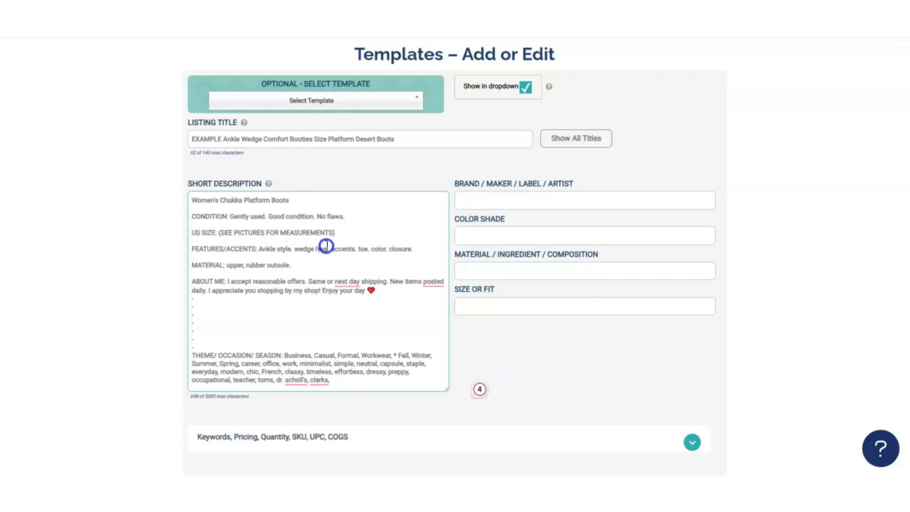
{"action": "left_click_drag", "start_coordinate": [257, 250], "coordinate": [191, 250]}
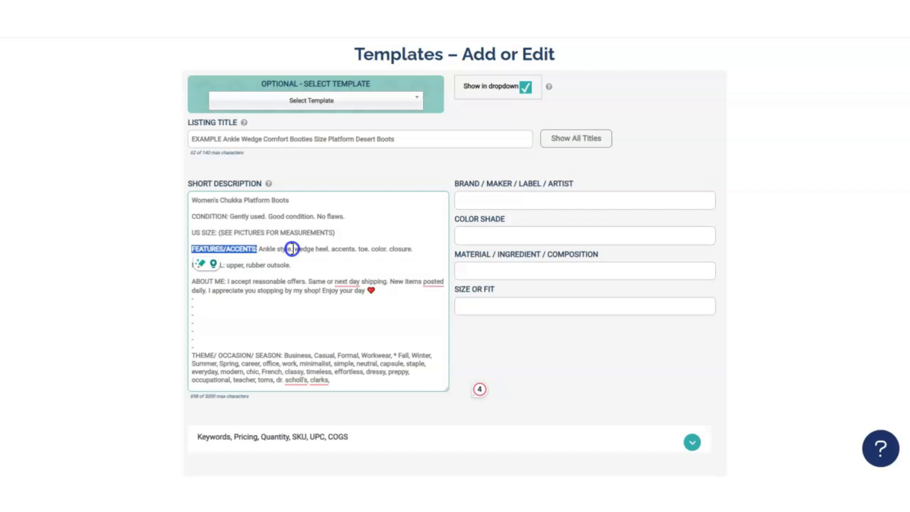
{"action": "left_click_drag", "start_coordinate": [191, 265], "coordinate": [296, 270]}
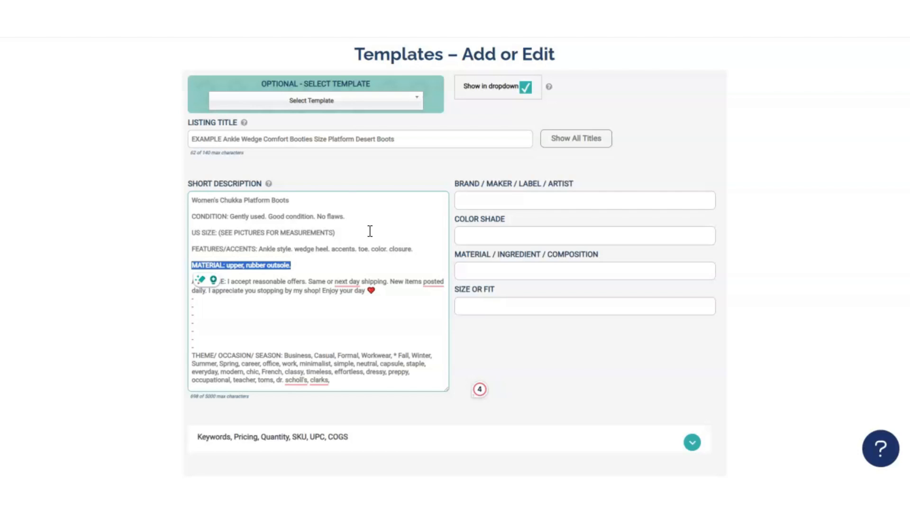
{"action": "left_click", "coordinate": [279, 263]}
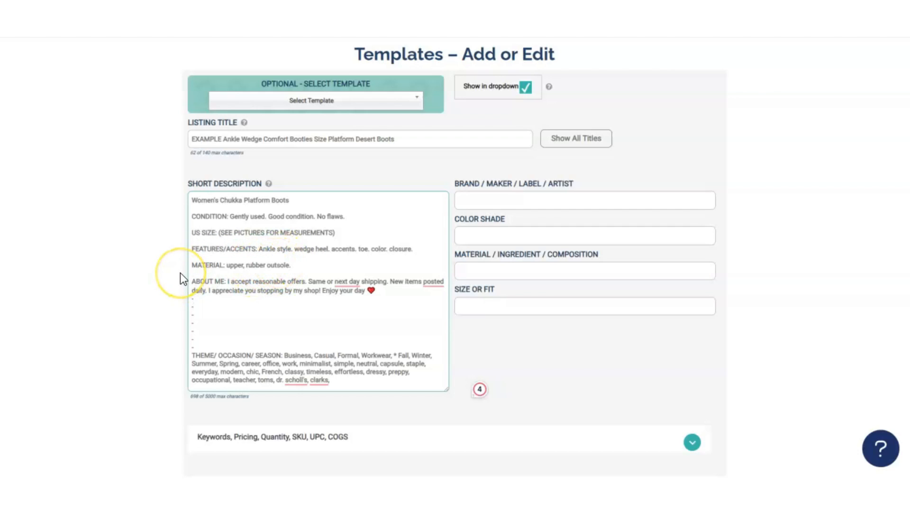
{"action": "left_click_drag", "start_coordinate": [192, 281], "coordinate": [229, 283]}
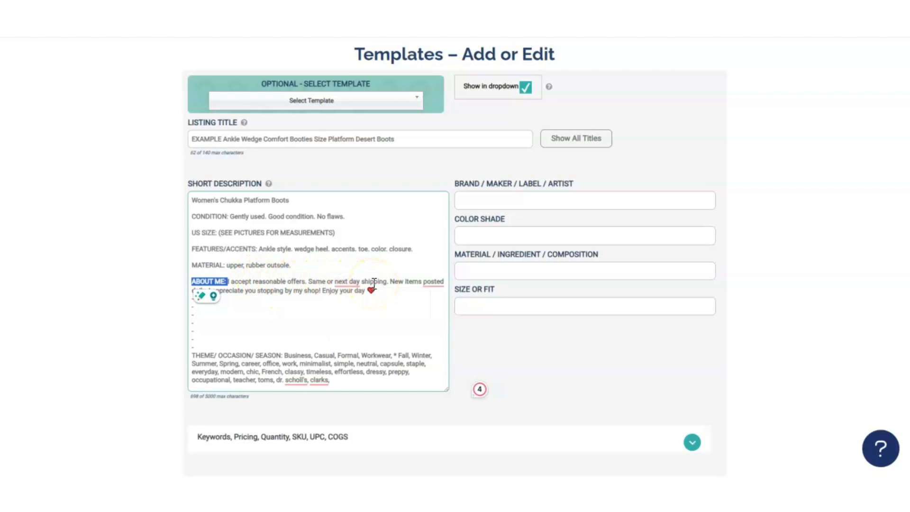
{"action": "left_click", "coordinate": [273, 299]}
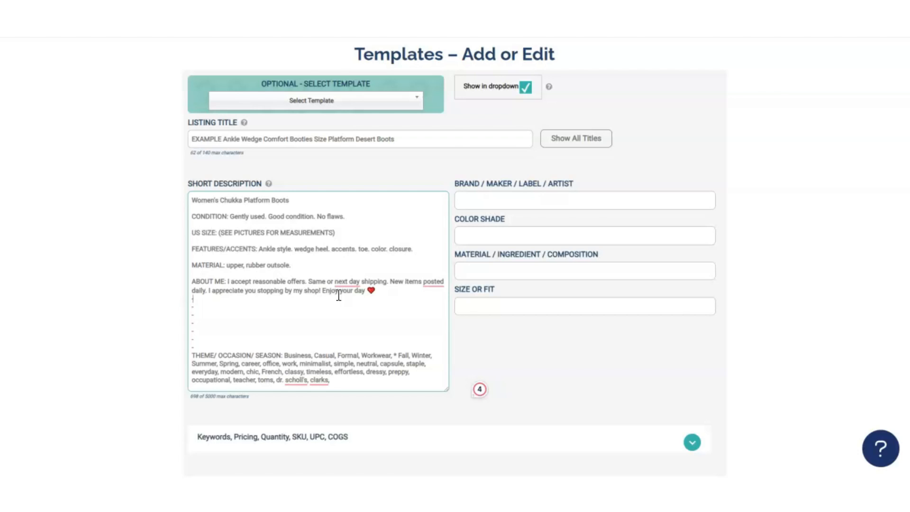
{"action": "scroll", "coordinate": [338, 294], "scroll_direction": "down", "scroll_amount": 3}
{"action": "left_click_drag", "start_coordinate": [339, 241], "coordinate": [191, 220]}
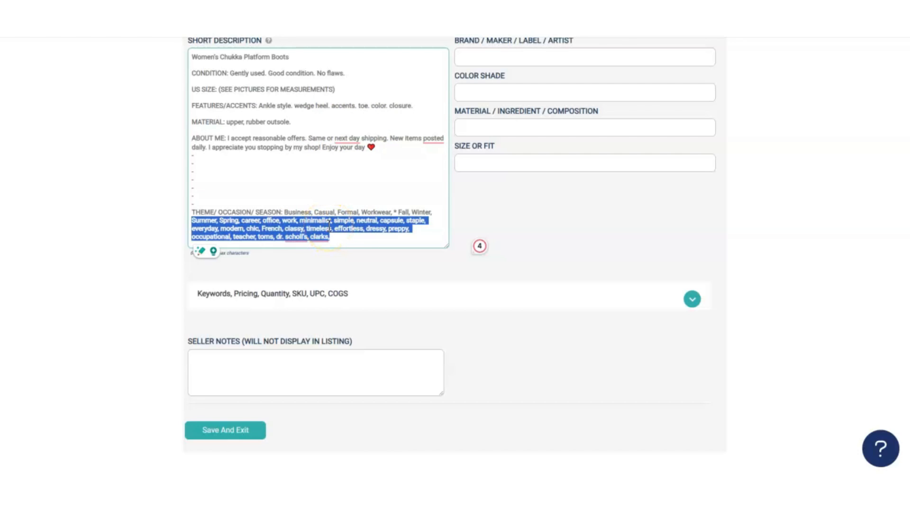
{"action": "left_click", "coordinate": [366, 249]}
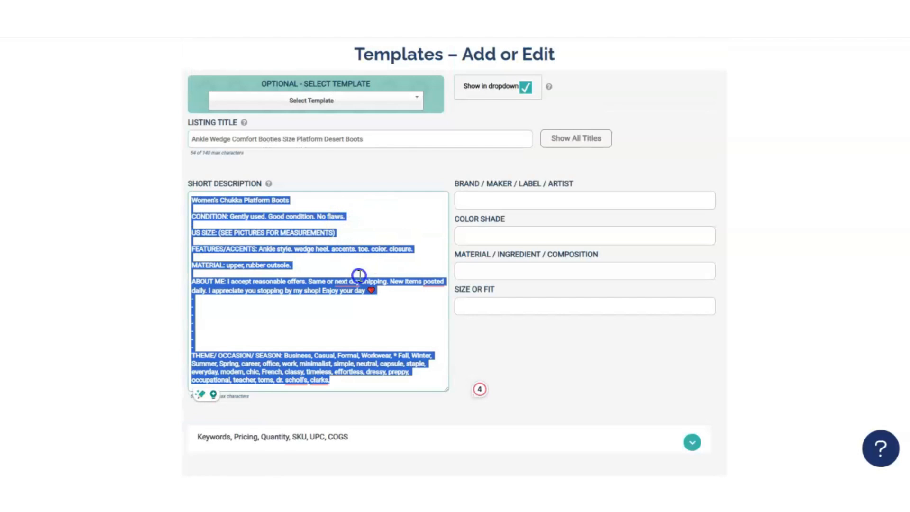
Expand the template's Keywords, Pricing, Quantity, SKU, UPC, COGS section and view its keywords and pricing fields
{"action": "scroll", "coordinate": [359, 274], "scroll_direction": "down", "scroll_amount": 2}
{"action": "scroll", "coordinate": [359, 274], "scroll_direction": "down", "scroll_amount": 2}
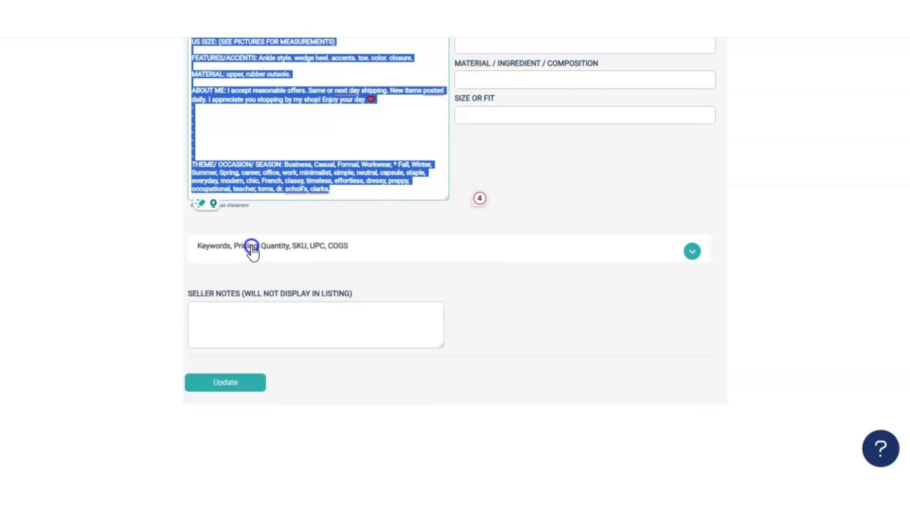
{"action": "left_click", "coordinate": [257, 247]}
{"action": "scroll", "coordinate": [256, 246], "scroll_direction": "down", "scroll_amount": 4}
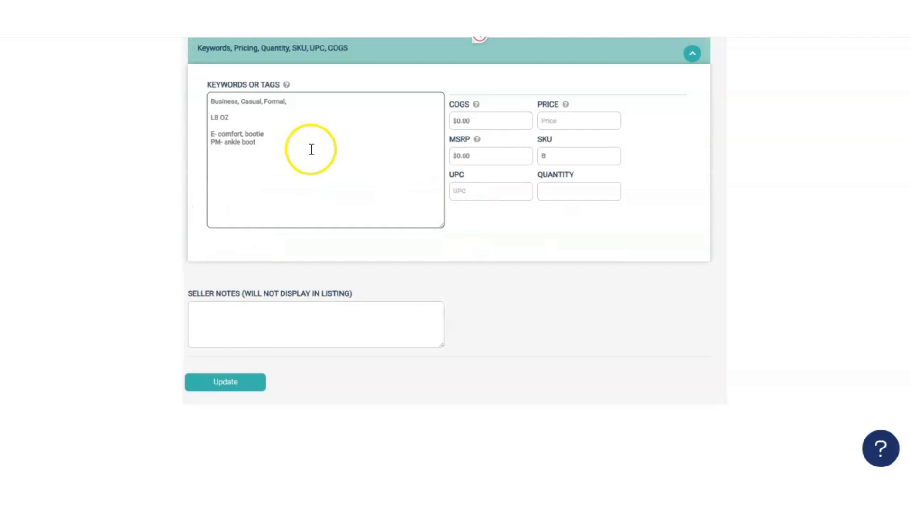
Review the template's keywords field, highlighting all its notes and the "Business, Casual, Formal," line
{"action": "scroll", "coordinate": [303, 156], "scroll_direction": "up", "scroll_amount": 2}
{"action": "left_click", "coordinate": [283, 270]}
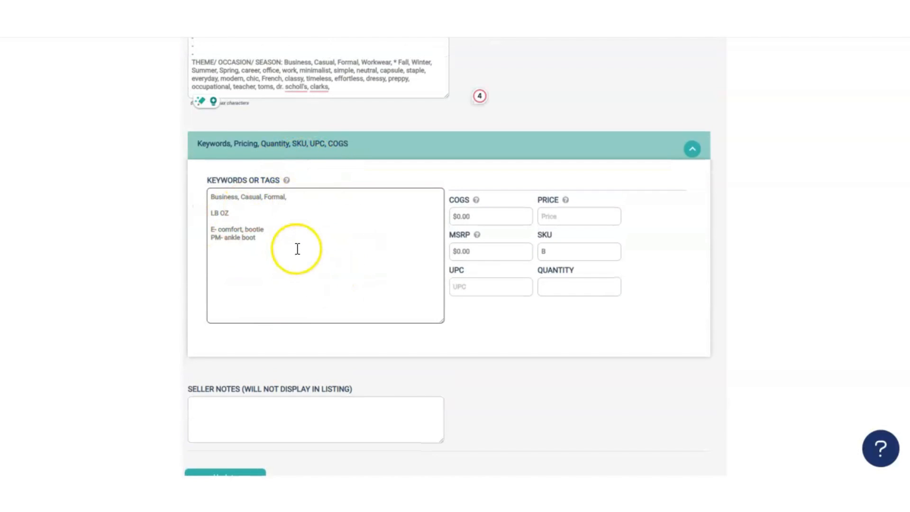
{"action": "left_click_drag", "start_coordinate": [258, 238], "coordinate": [203, 193]}
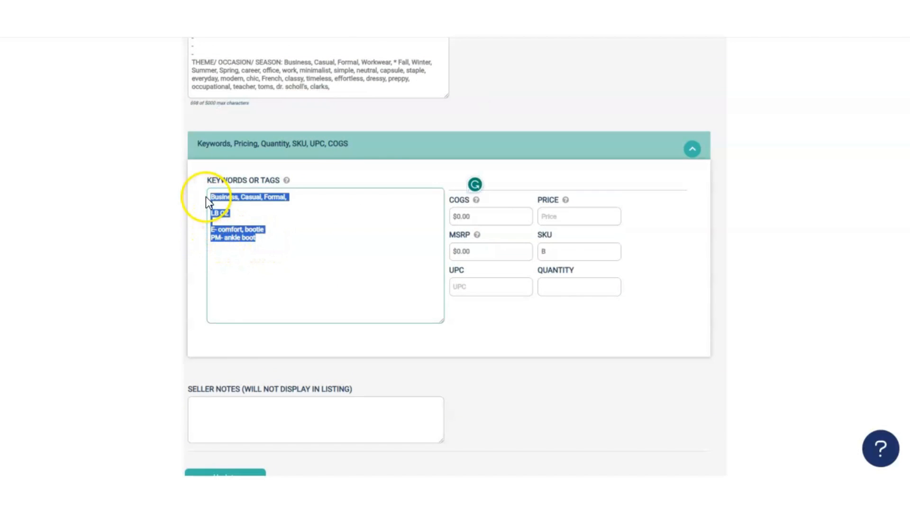
{"action": "left_click", "coordinate": [300, 197]}
{"action": "left_click_drag", "start_coordinate": [299, 197], "coordinate": [210, 196]}
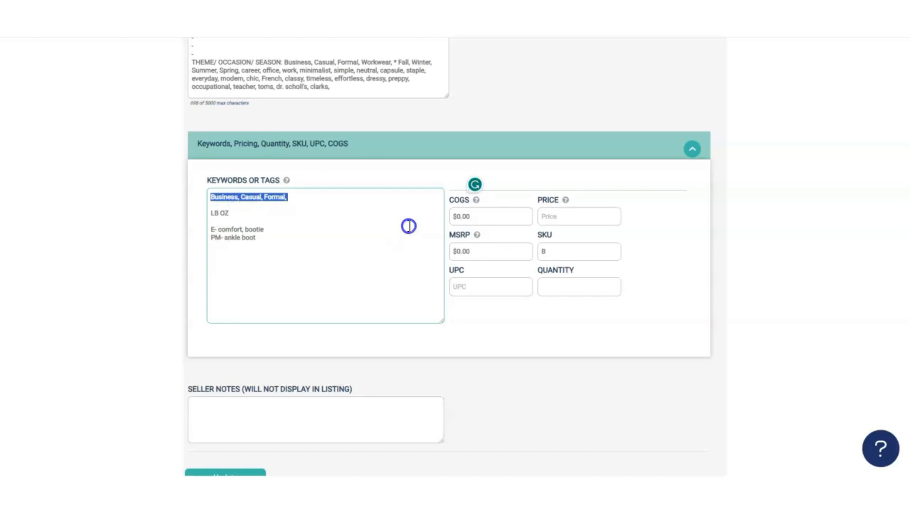
Switch to the Poshmark listing for the taupe Dr. Scholl's wedge ankle boots and examine its description and style tags
{"action": "key", "text": "ctrl+Tab"}
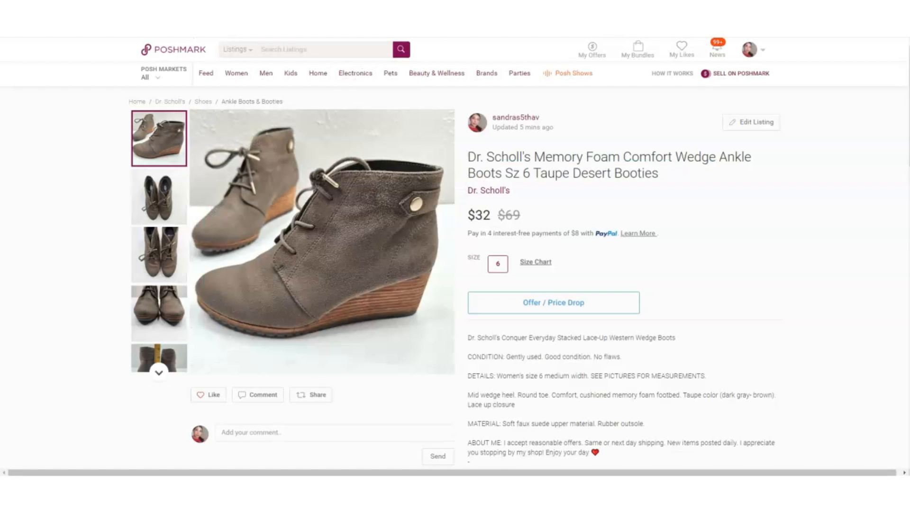
{"action": "scroll", "coordinate": [544, 211], "scroll_direction": "down", "scroll_amount": 3}
{"action": "scroll", "coordinate": [552, 195], "scroll_direction": "down", "scroll_amount": 6}
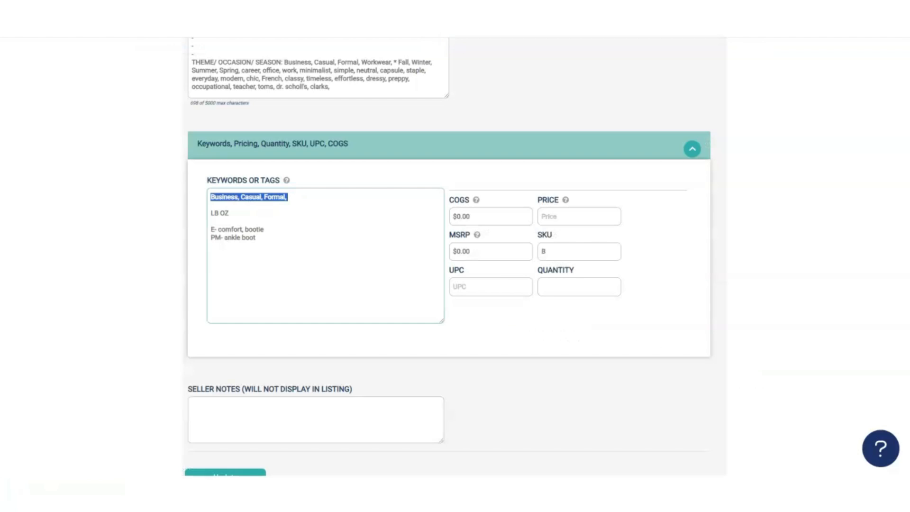
Review the "LB OZ", "E- comfort, bootie" and "PM- ankle boot" notes in the template's keywords and save the template
{"action": "left_click_drag", "start_coordinate": [256, 237], "coordinate": [279, 239]}
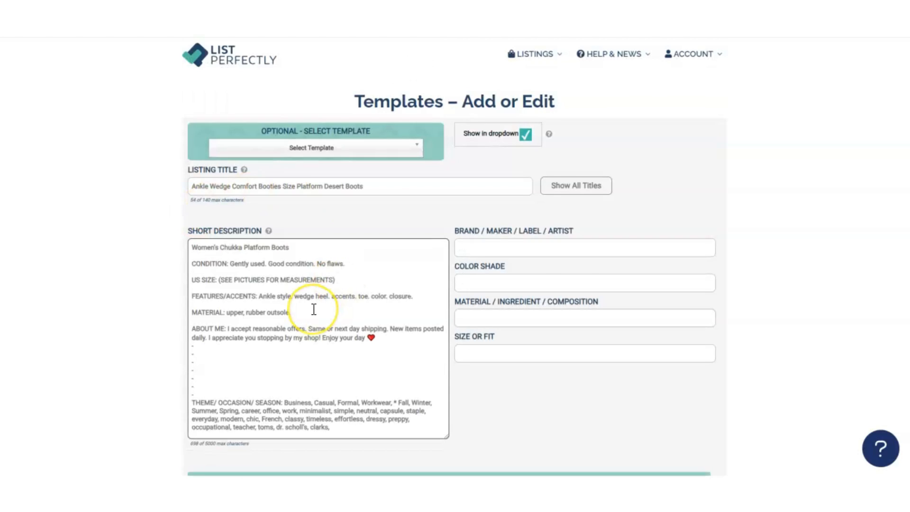
{"action": "scroll", "coordinate": [315, 309], "scroll_direction": "down", "scroll_amount": 8}
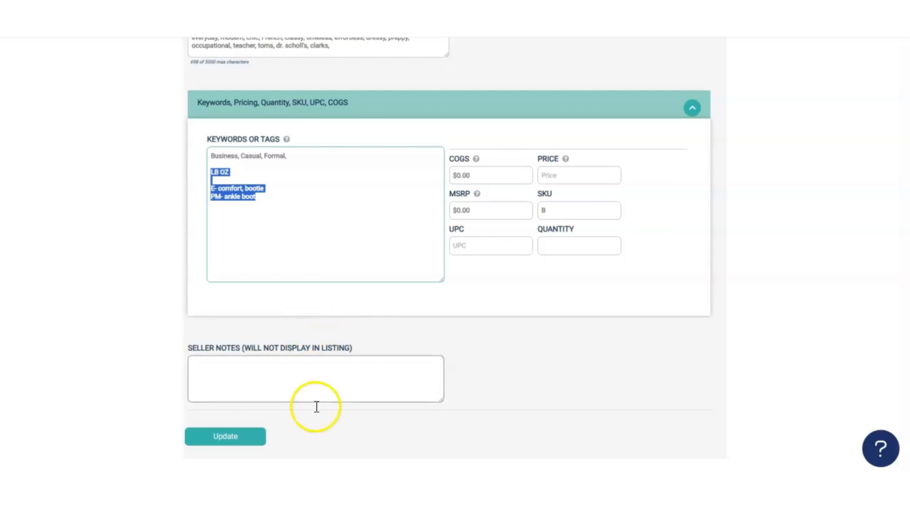
{"action": "left_click", "coordinate": [232, 435]}
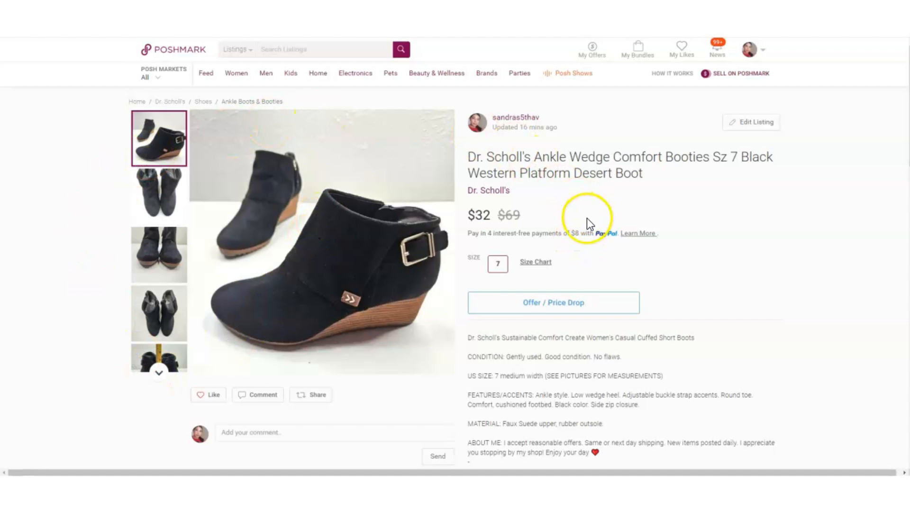
Review the title and the first description line of the black Dr. Scholl's wedge bootie listing on Poshmark
{"action": "scroll", "coordinate": [587, 218], "scroll_direction": "down", "scroll_amount": 1}
{"action": "left_click_drag", "start_coordinate": [467, 110], "coordinate": [676, 126]}
{"action": "scroll", "coordinate": [681, 141], "scroll_direction": "down", "scroll_amount": 2}
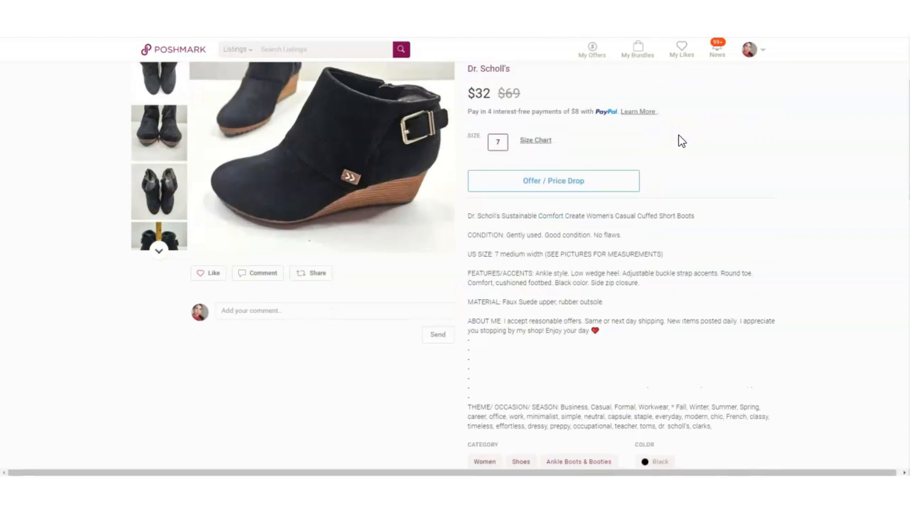
{"action": "scroll", "coordinate": [681, 140], "scroll_direction": "down", "scroll_amount": 1}
{"action": "left_click_drag", "start_coordinate": [468, 196], "coordinate": [711, 201]}
{"action": "scroll", "coordinate": [703, 208], "scroll_direction": "down", "scroll_amount": 1}
{"action": "scroll", "coordinate": [703, 209], "scroll_direction": "down", "scroll_amount": 1}
Review the listing description's sections from CONDITION to ABOUT ME and its THEME/OCCASION/SEASON keywords
{"action": "left_click_drag", "start_coordinate": [471, 118], "coordinate": [702, 284]}
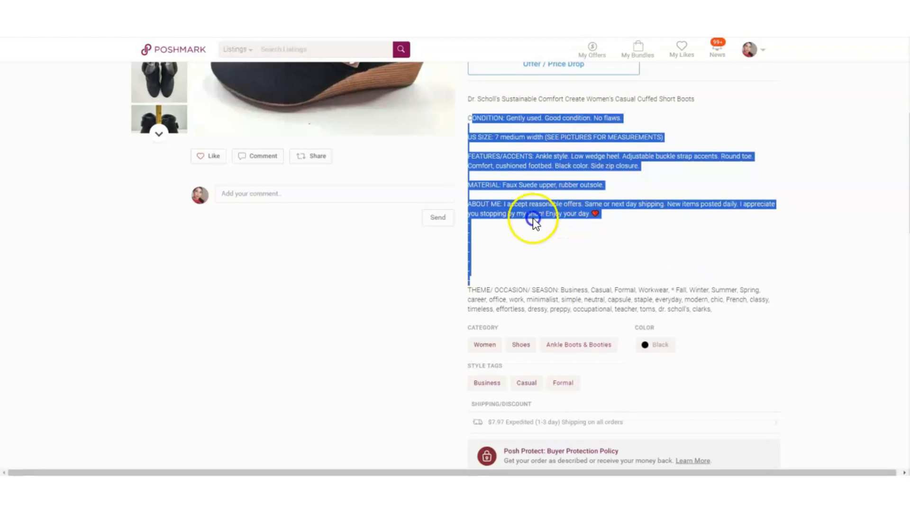
{"action": "left_click", "coordinate": [481, 161]}
{"action": "left_click_drag", "start_coordinate": [493, 138], "coordinate": [466, 123]}
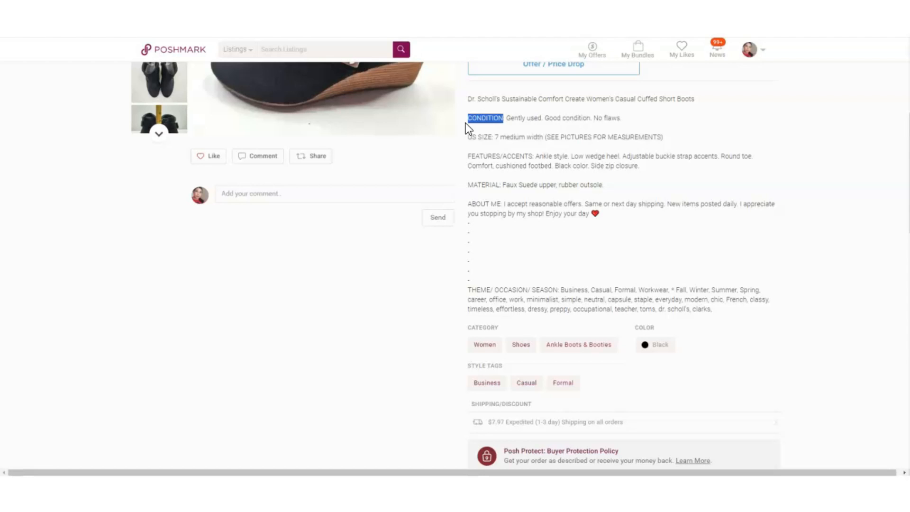
{"action": "left_click", "coordinate": [493, 152]}
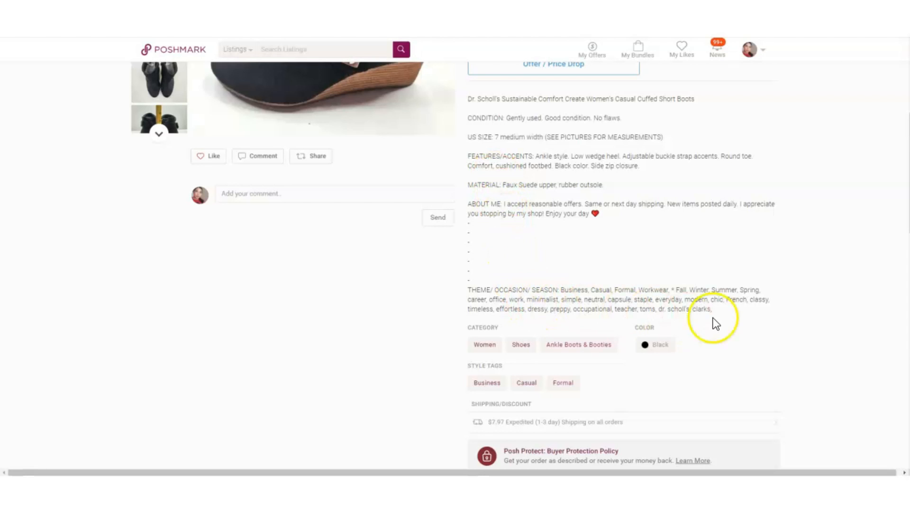
{"action": "left_click_drag", "start_coordinate": [714, 311], "coordinate": [457, 295]}
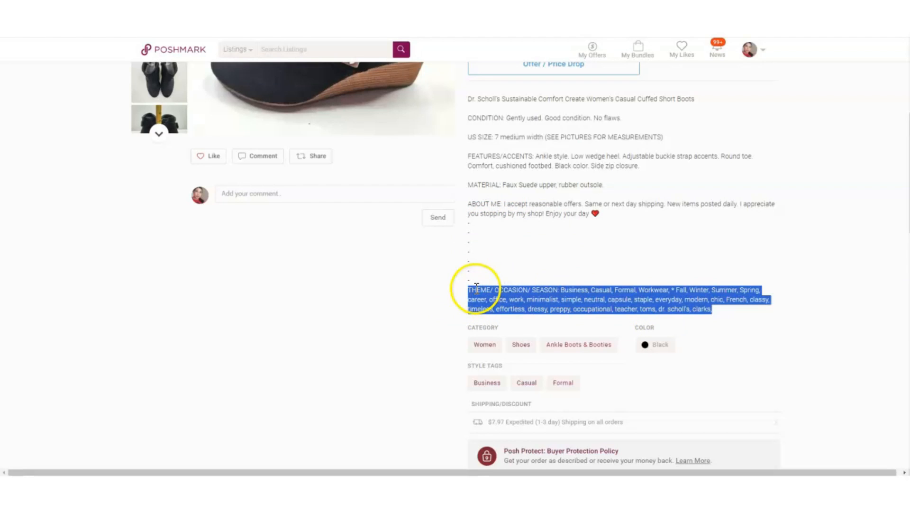
{"action": "left_click_drag", "start_coordinate": [459, 292], "coordinate": [741, 308]}
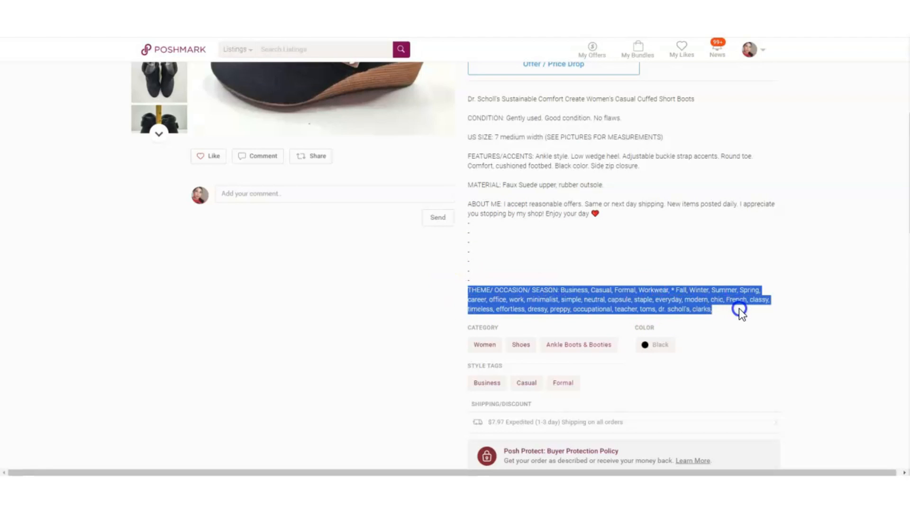